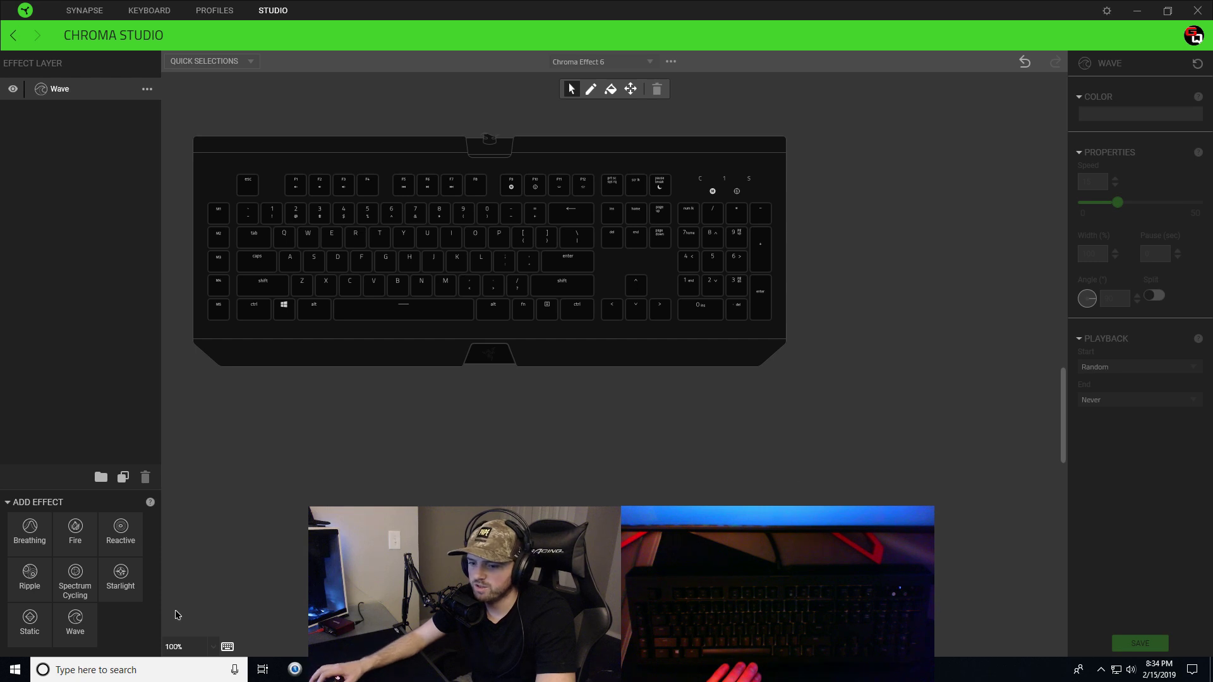
Step: Try 200% and 100% zoom, then fit the keyboard layout to the whole canvas
{"action": "left_click", "coordinate": [187, 644]}
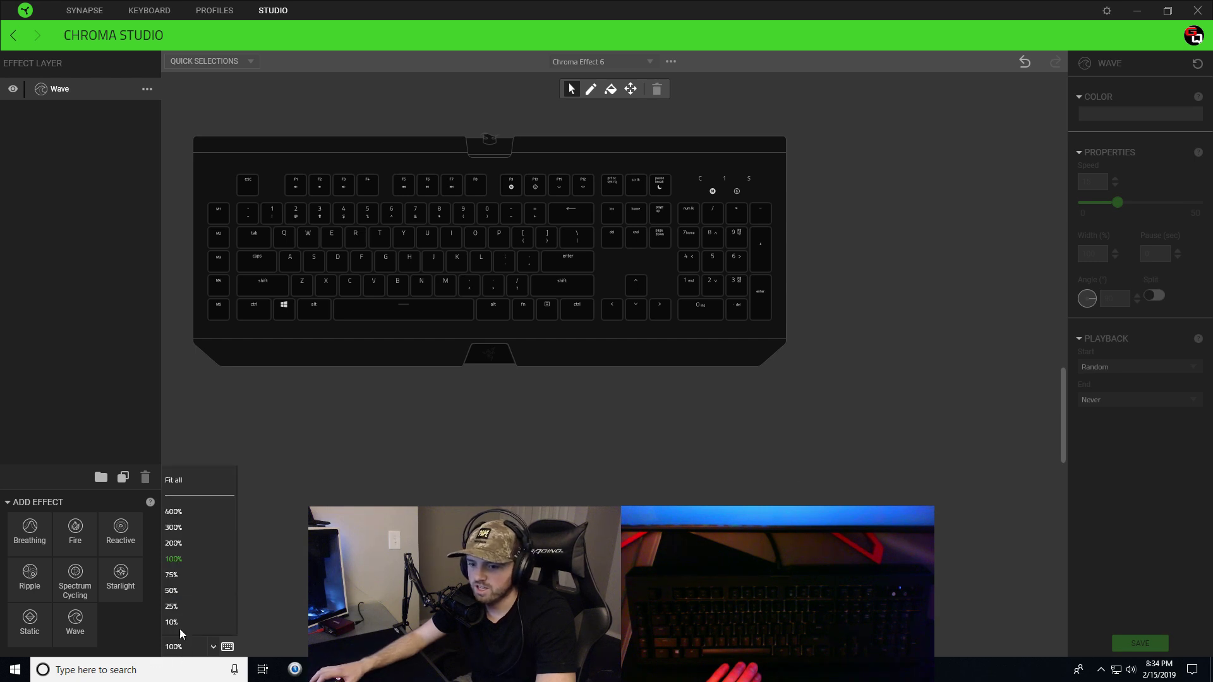
{"action": "left_click", "coordinate": [179, 548]}
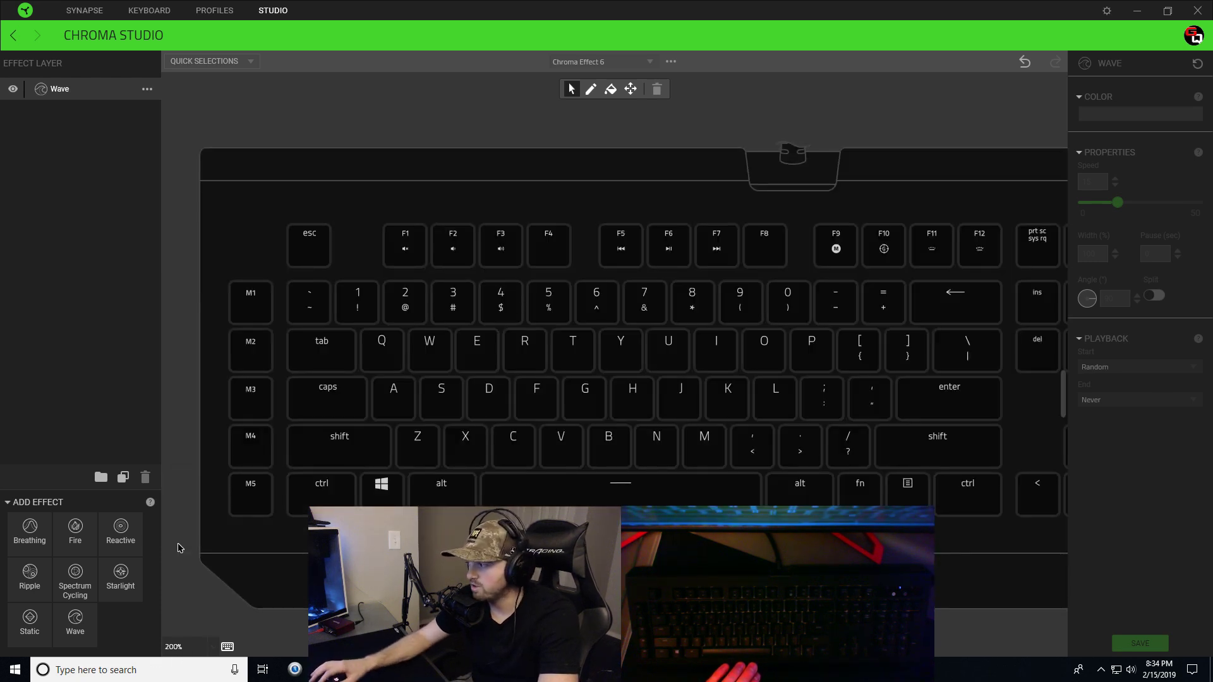
{"action": "left_click", "coordinate": [185, 646]}
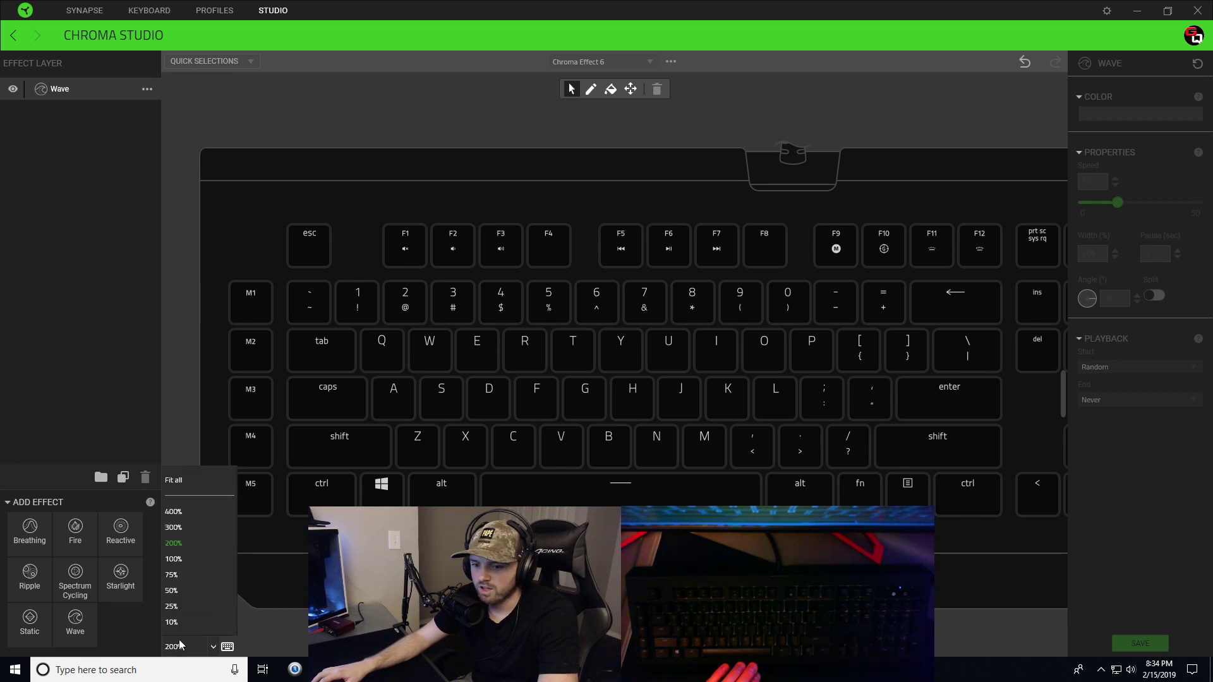
{"action": "left_click", "coordinate": [188, 558]}
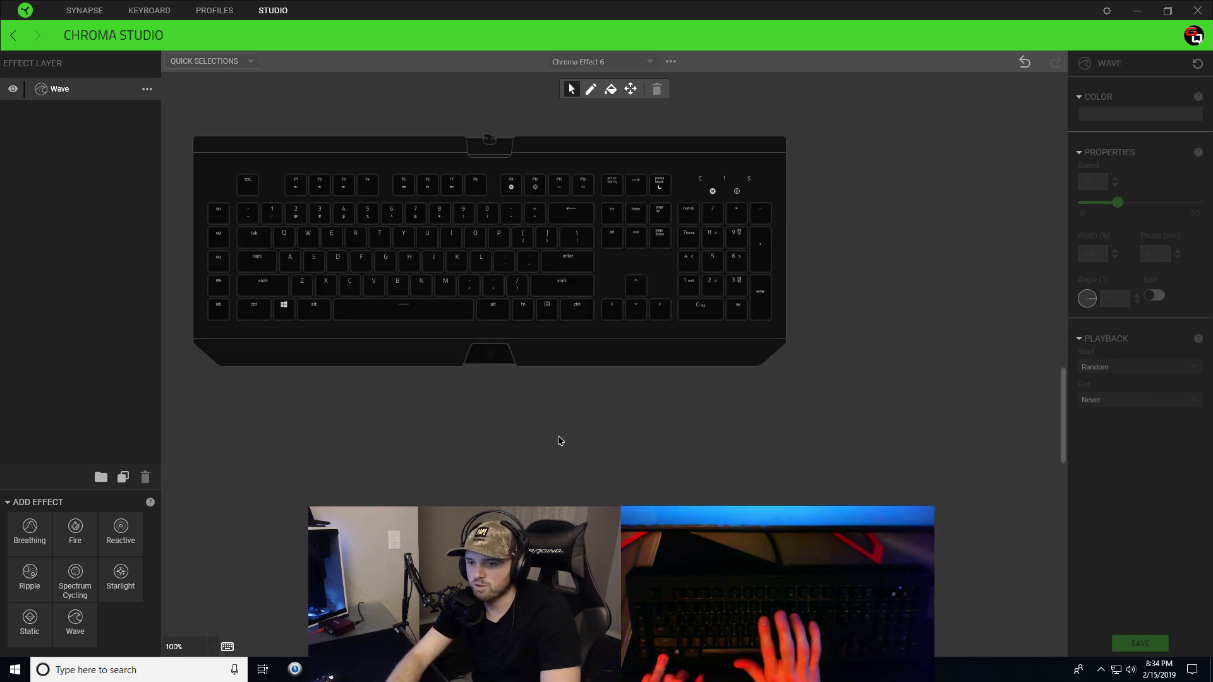
{"action": "key", "text": "ctrl+0"}
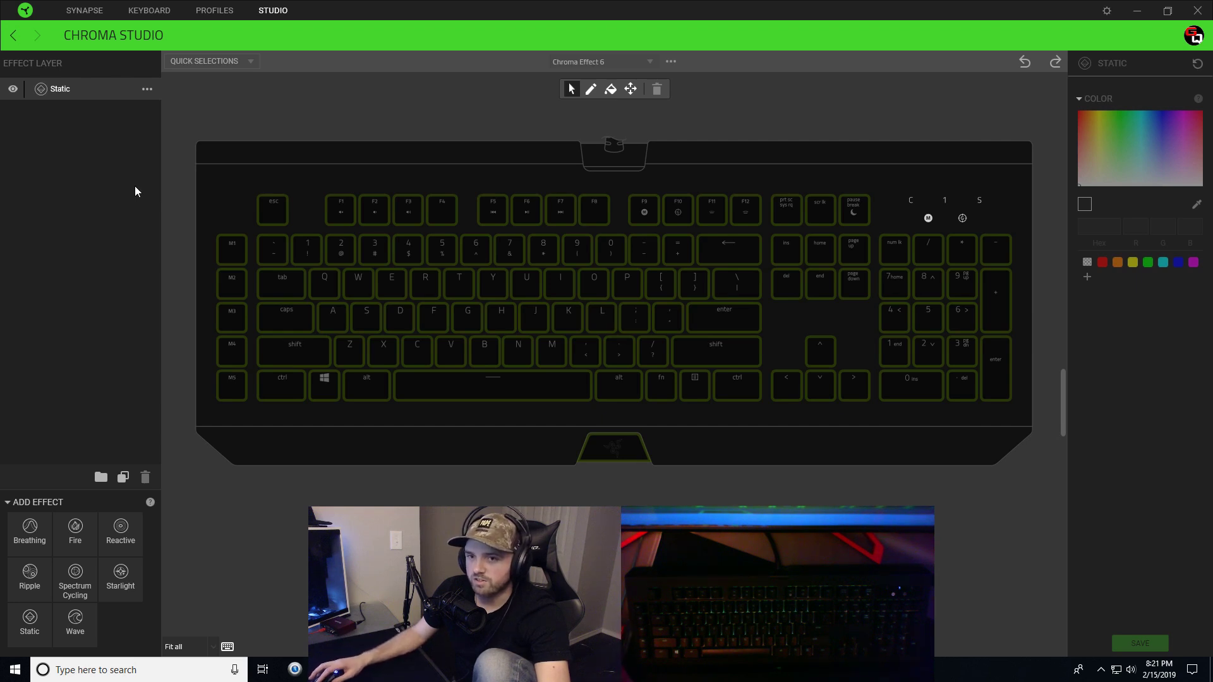
Step: Change the layer to a Wave effect applied to the left key block, excluding the space bar
{"action": "left_click", "coordinate": [148, 89]}
{"action": "left_click", "coordinate": [164, 224]}
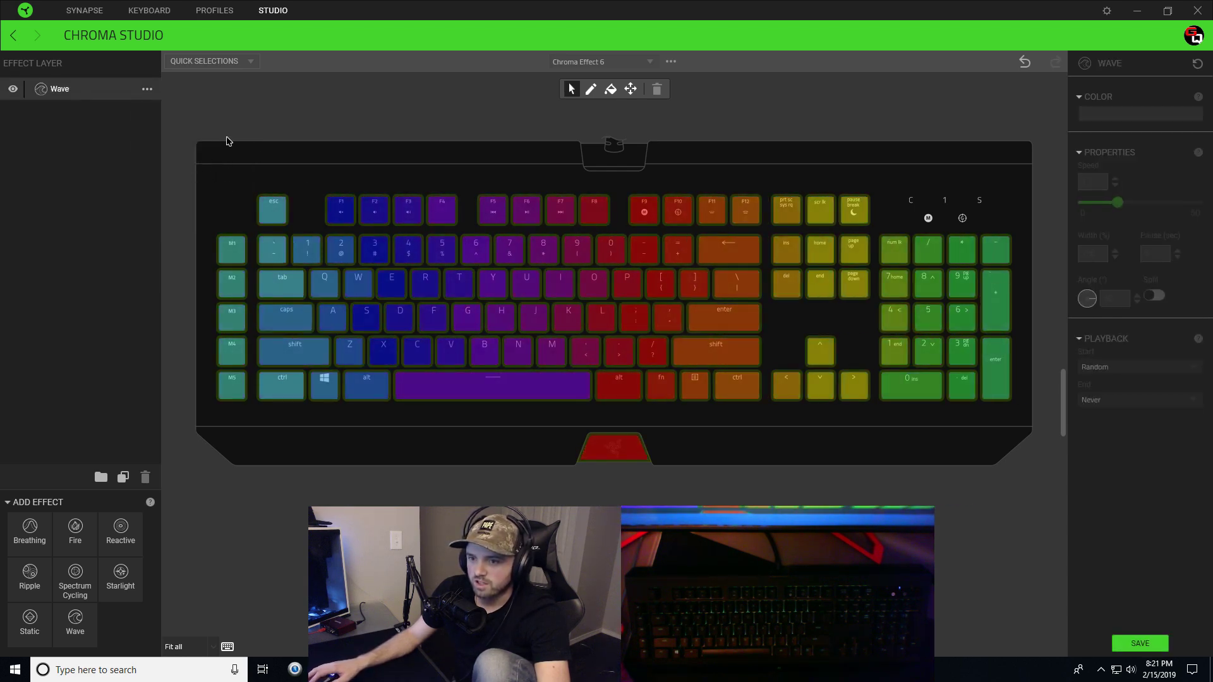
{"action": "left_click_drag", "start_coordinate": [227, 141], "coordinate": [1042, 561]}
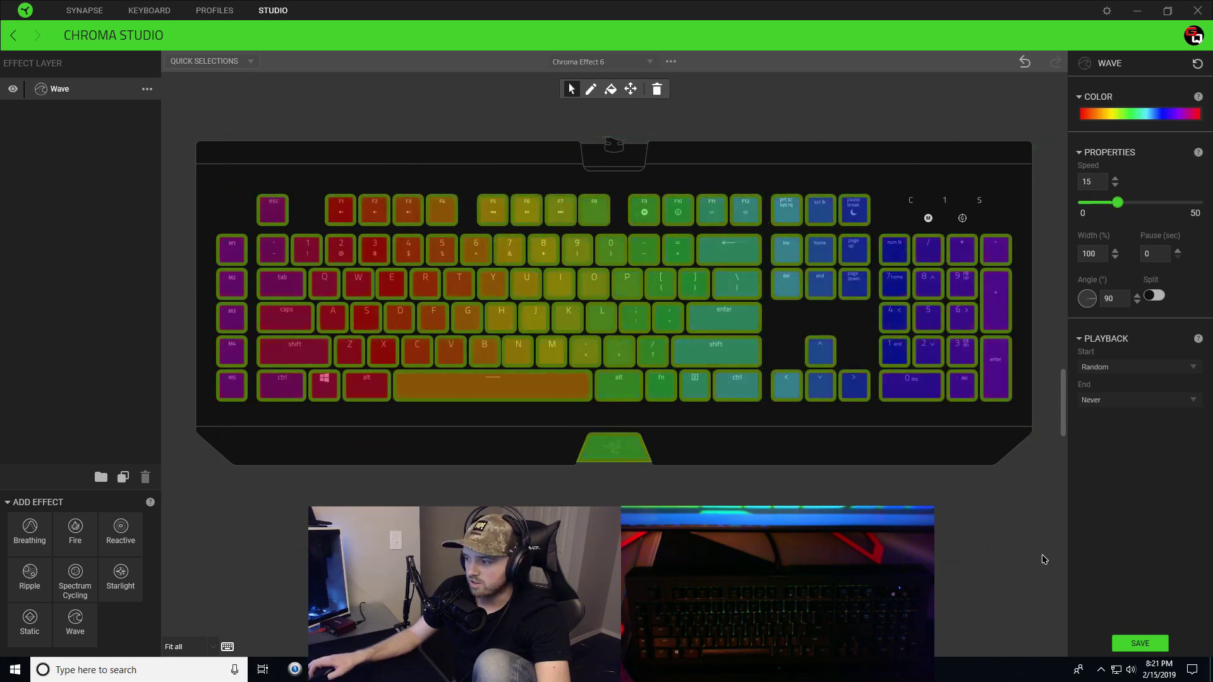
{"action": "left_click", "coordinate": [1041, 561]}
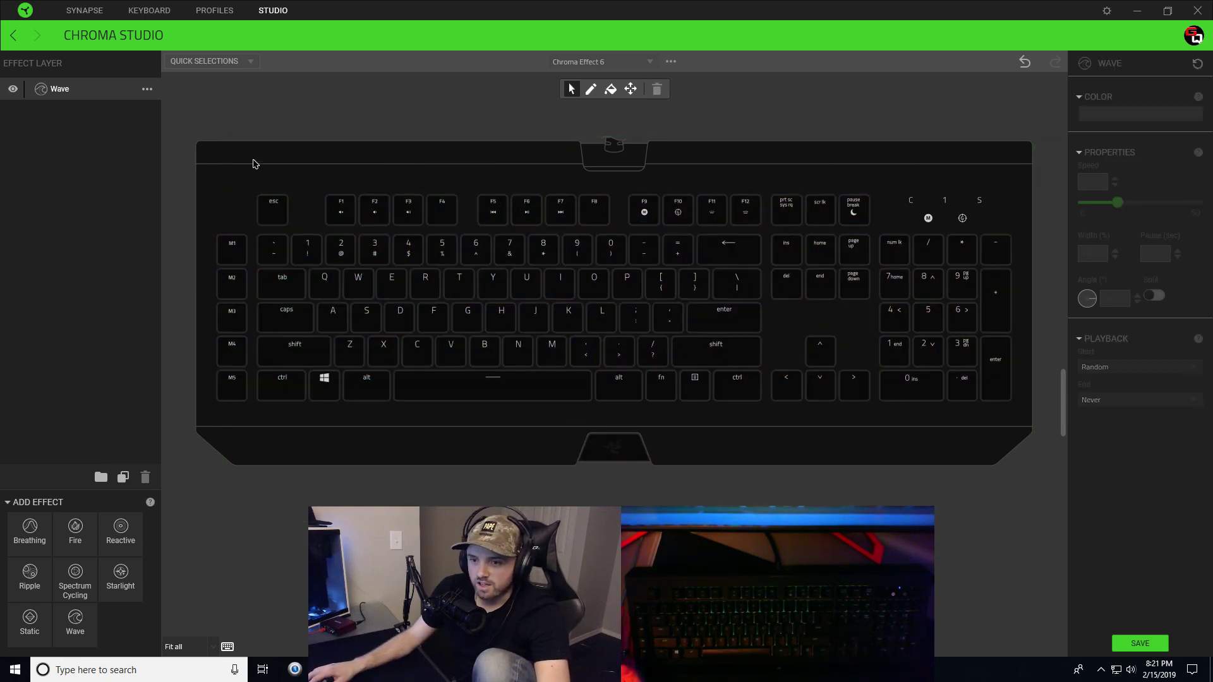
{"action": "left_click_drag", "start_coordinate": [200, 157], "coordinate": [415, 407]}
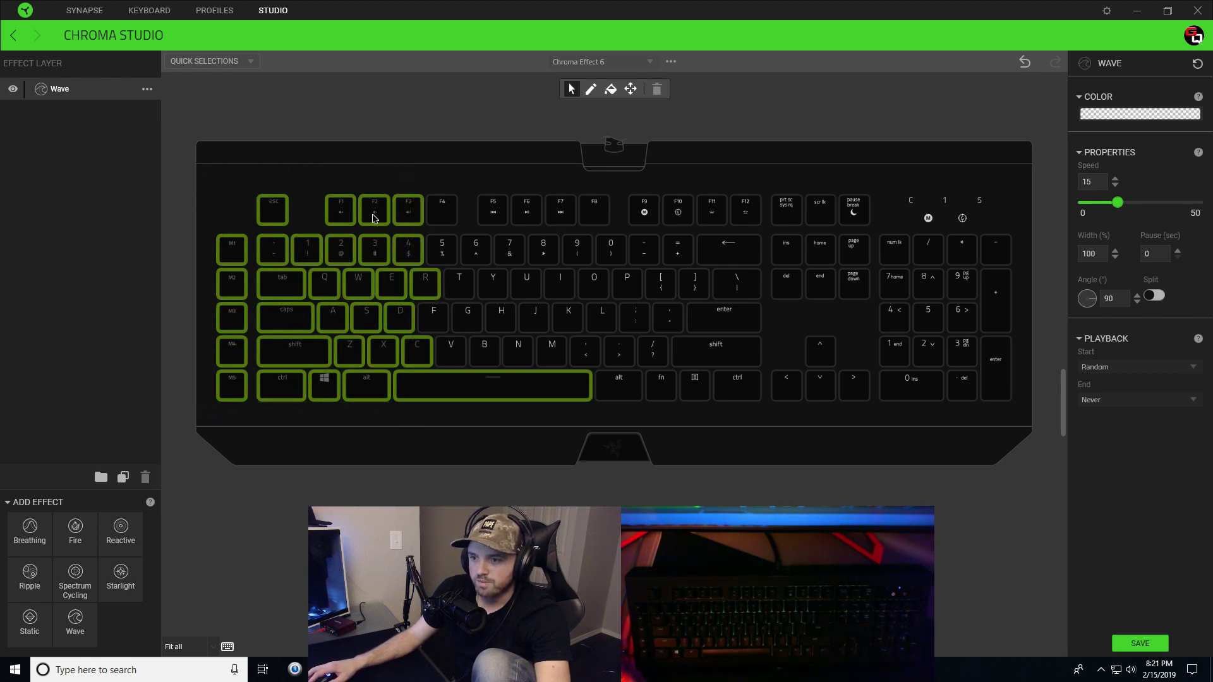
{"action": "left_click_drag", "start_coordinate": [213, 146], "coordinate": [419, 428]}
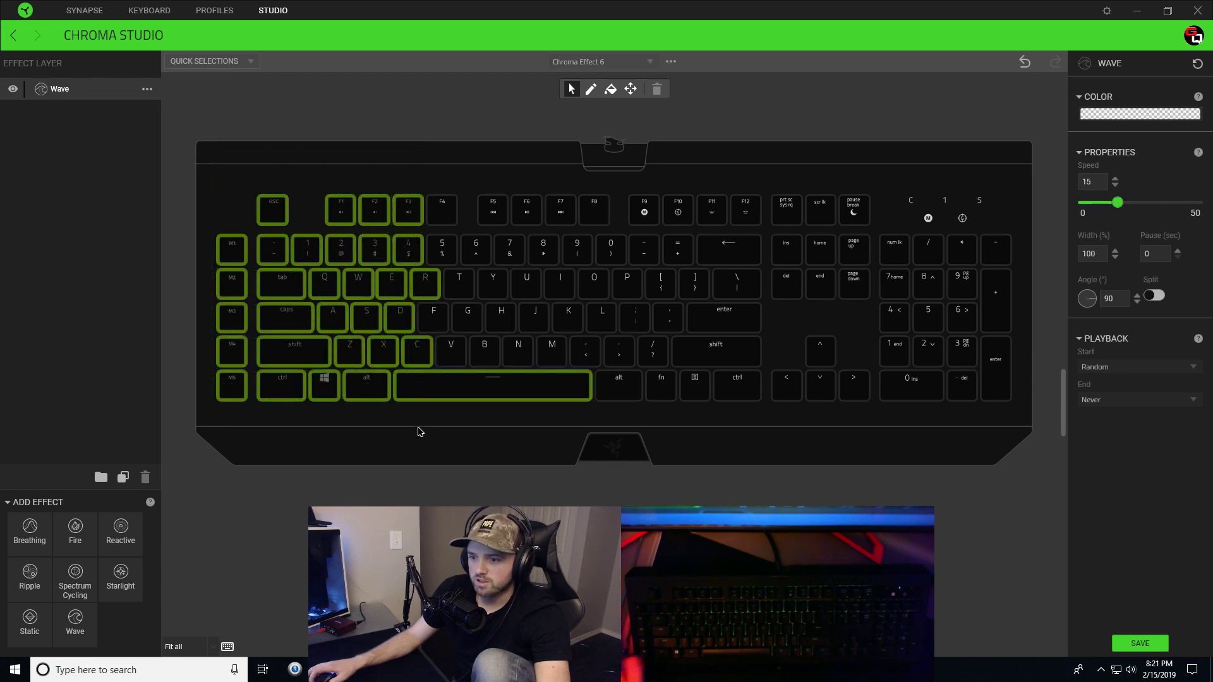
{"action": "left_click", "coordinate": [490, 384]}
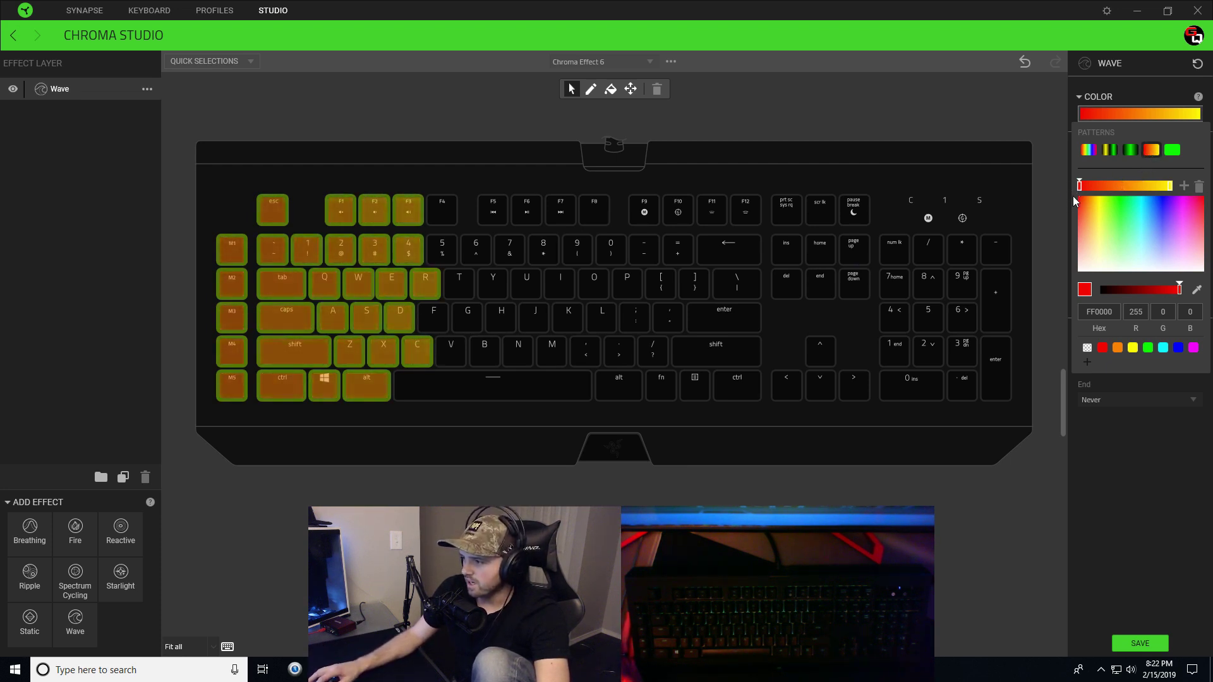
Step: Make the left-key wave a red-to-black gradient, raise its speed toward 50, and save
{"action": "left_click_drag", "start_coordinate": [1079, 187], "coordinate": [1120, 186]}
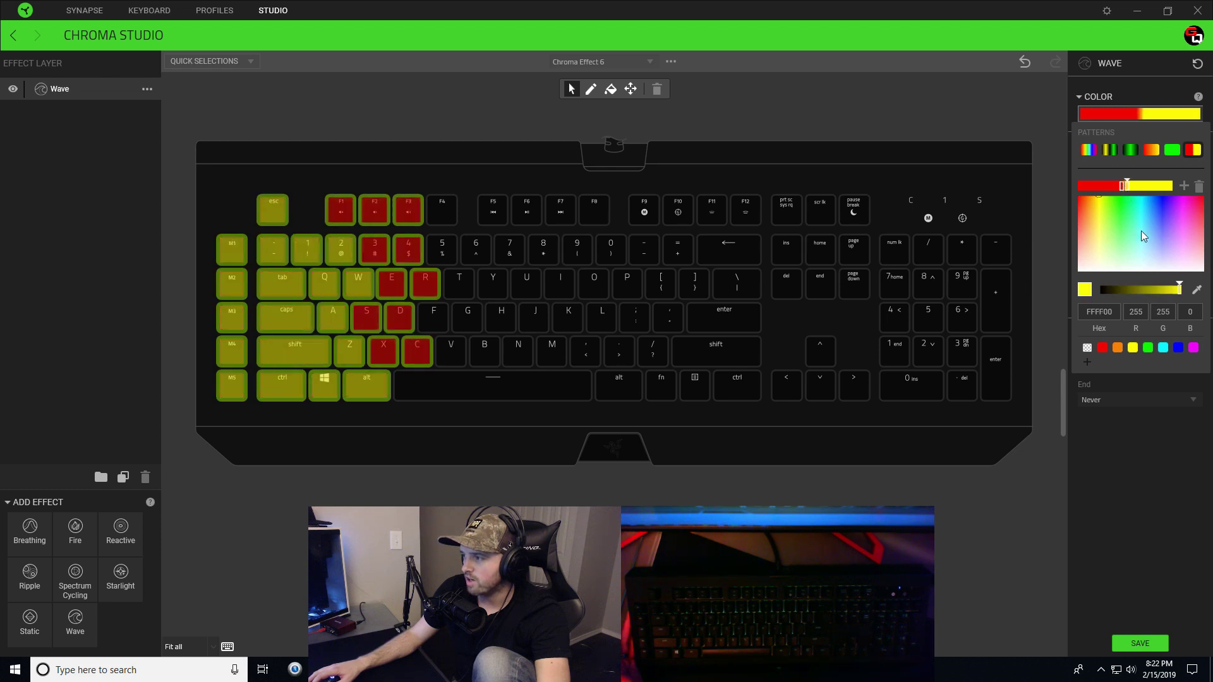
{"action": "left_click_drag", "start_coordinate": [1152, 293], "coordinate": [1091, 287]}
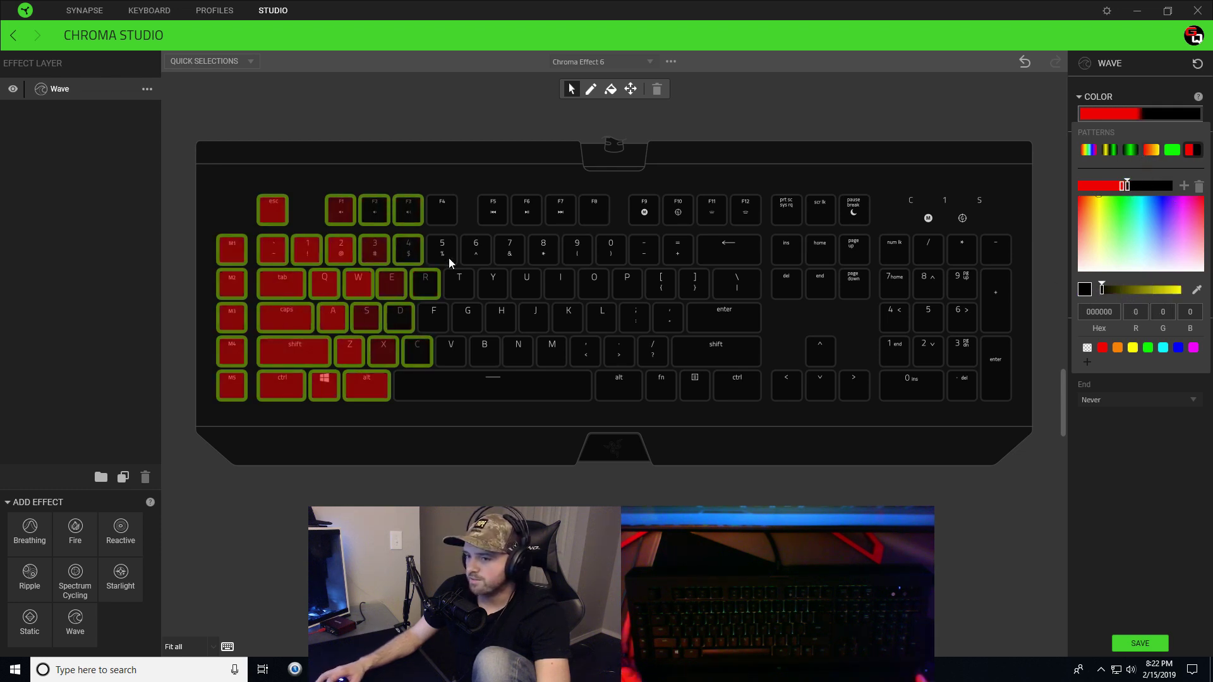
{"action": "left_click", "coordinate": [1130, 465]}
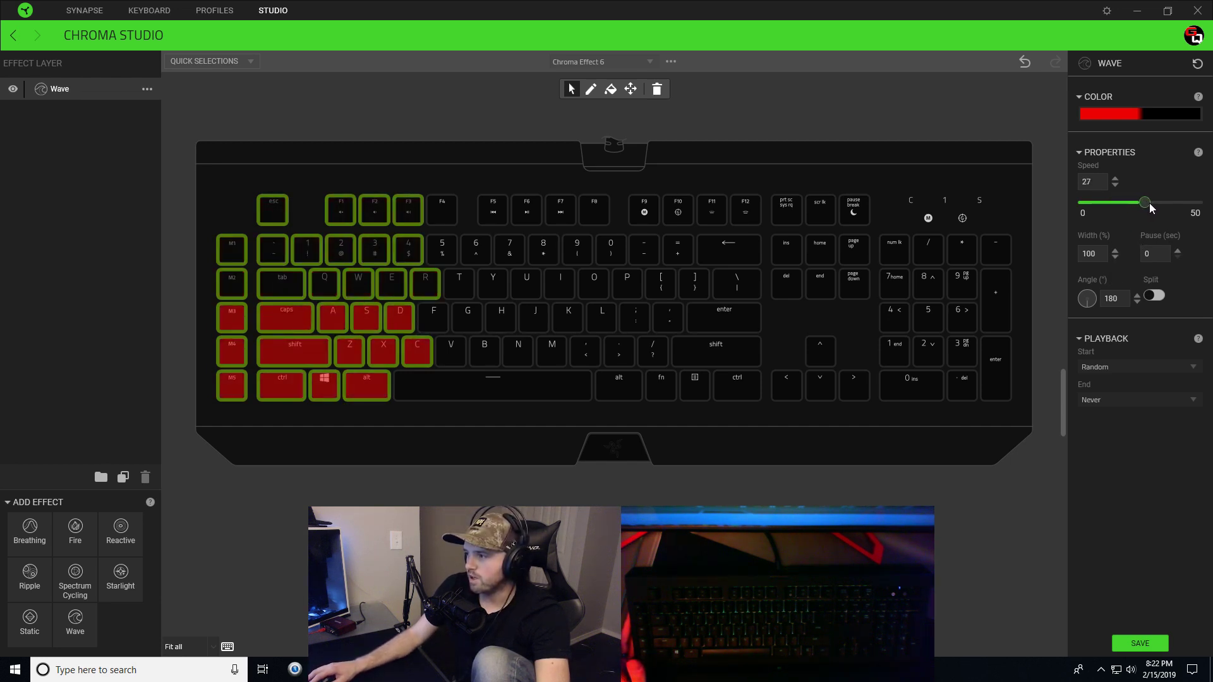
{"action": "left_click_drag", "start_coordinate": [1150, 202], "coordinate": [1118, 203]}
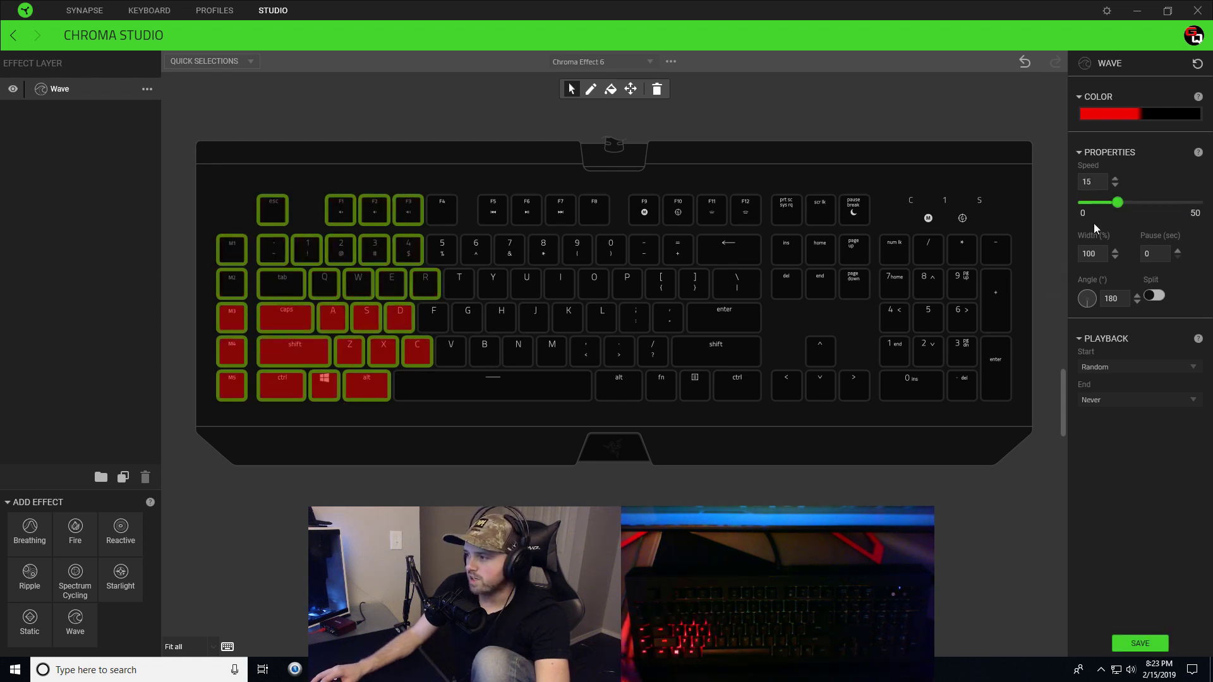
{"action": "left_click", "coordinate": [1139, 640]}
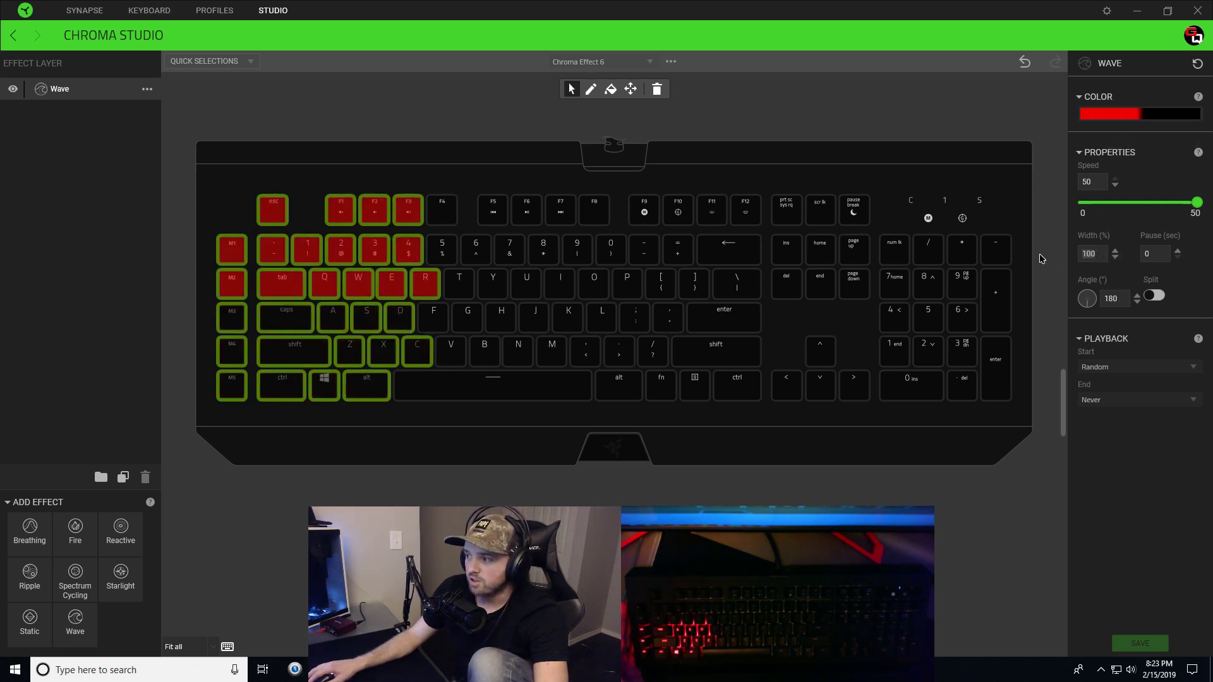
Step: Set the red wave's width to 10%
{"action": "key", "text": "BackSpace"}
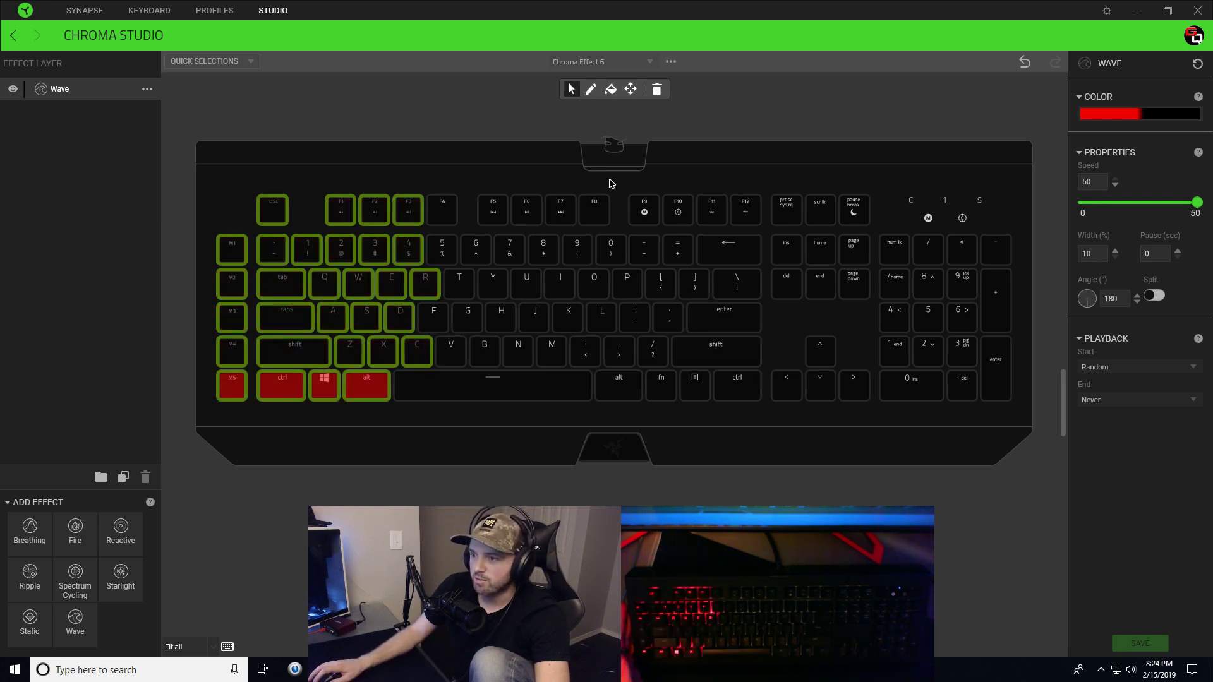
Step: Select the middle key block, apply a black-to-red wave pattern and set its angle to 0
{"action": "left_click_drag", "start_coordinate": [613, 166], "coordinate": [434, 418]}
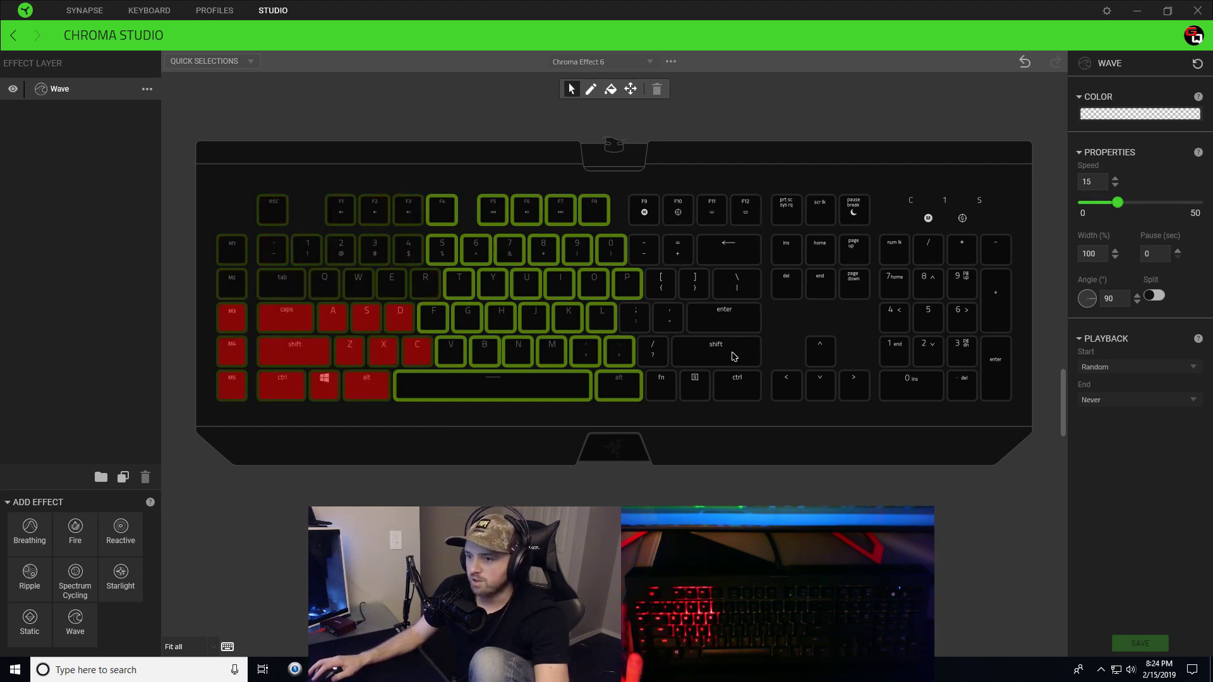
{"action": "left_click", "coordinate": [1128, 115]}
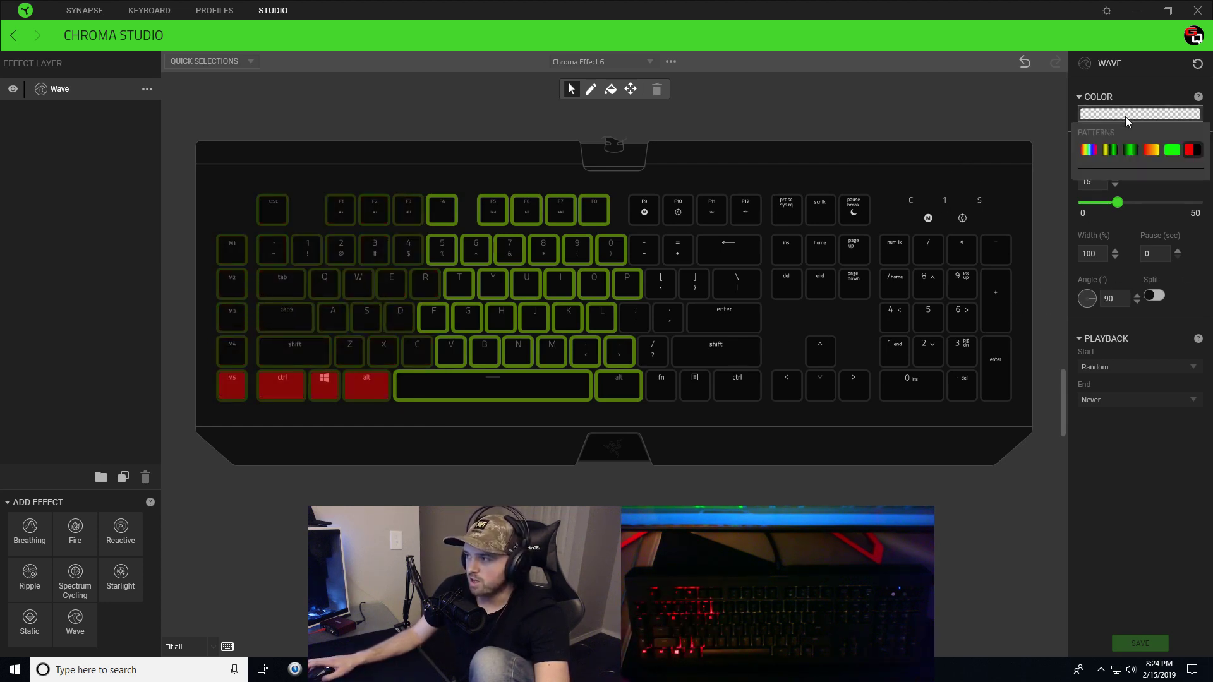
{"action": "left_click", "coordinate": [1190, 149]}
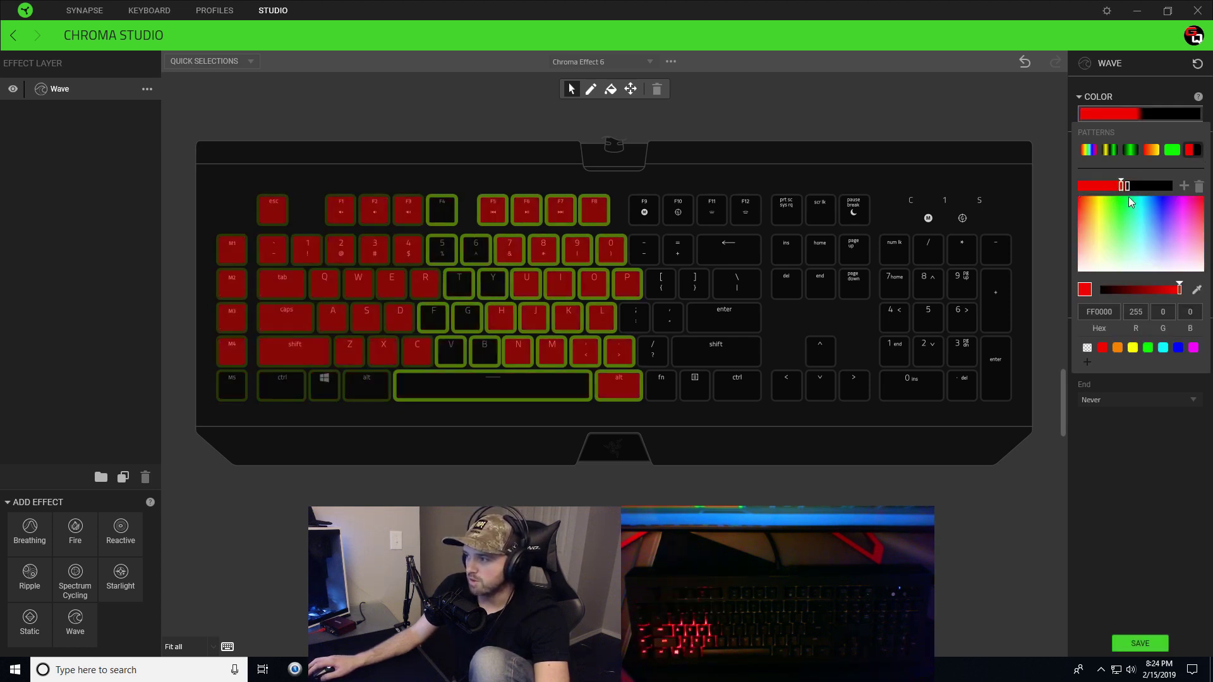
{"action": "left_click_drag", "start_coordinate": [1122, 185], "coordinate": [1126, 185]}
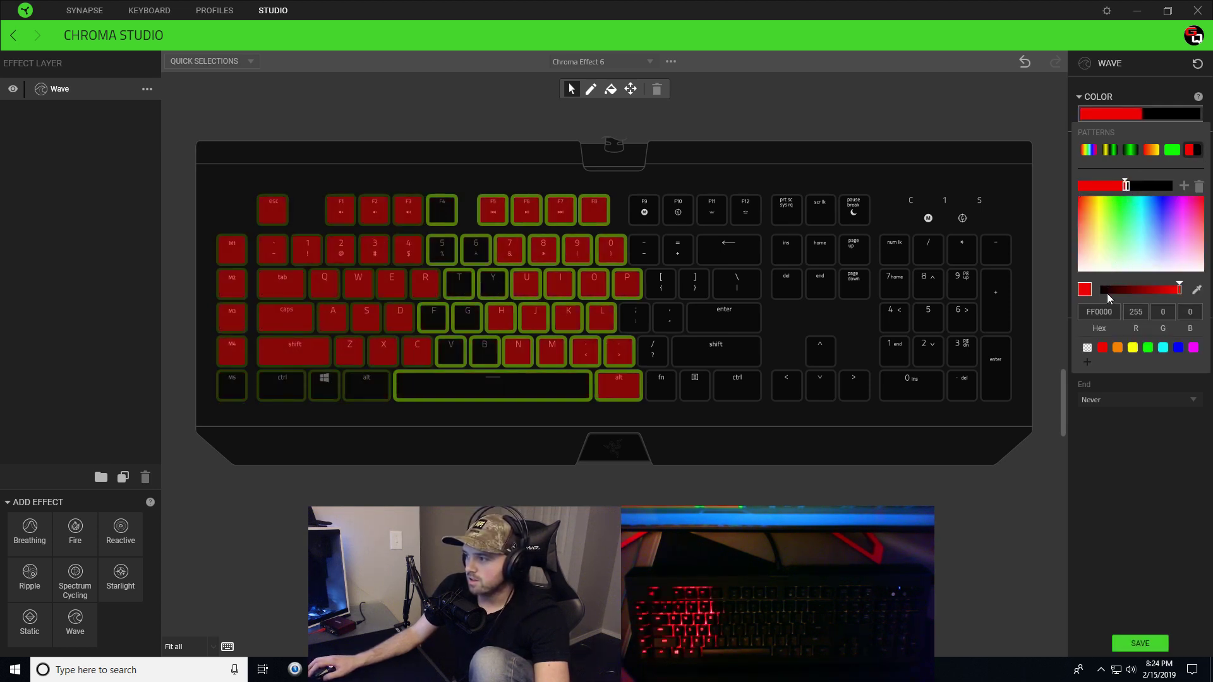
{"action": "left_click_drag", "start_coordinate": [1107, 292], "coordinate": [1097, 296]}
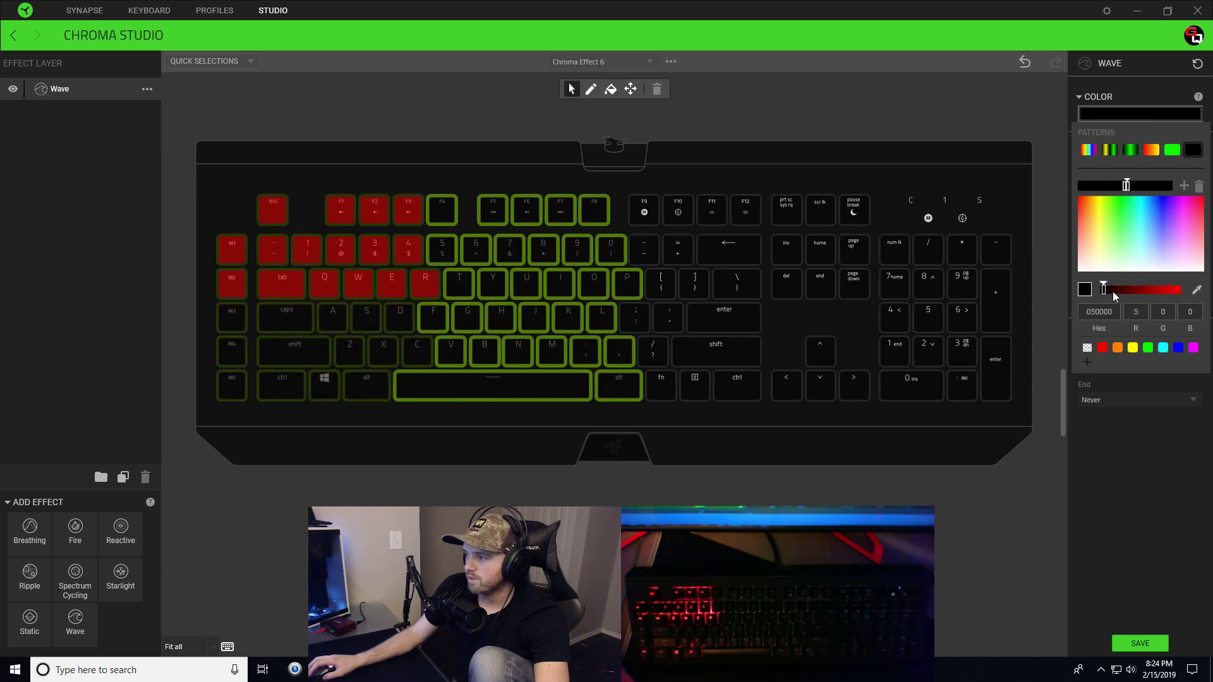
{"action": "left_click_drag", "start_coordinate": [1115, 297], "coordinate": [1179, 292]}
{"action": "left_click", "coordinate": [1174, 457]}
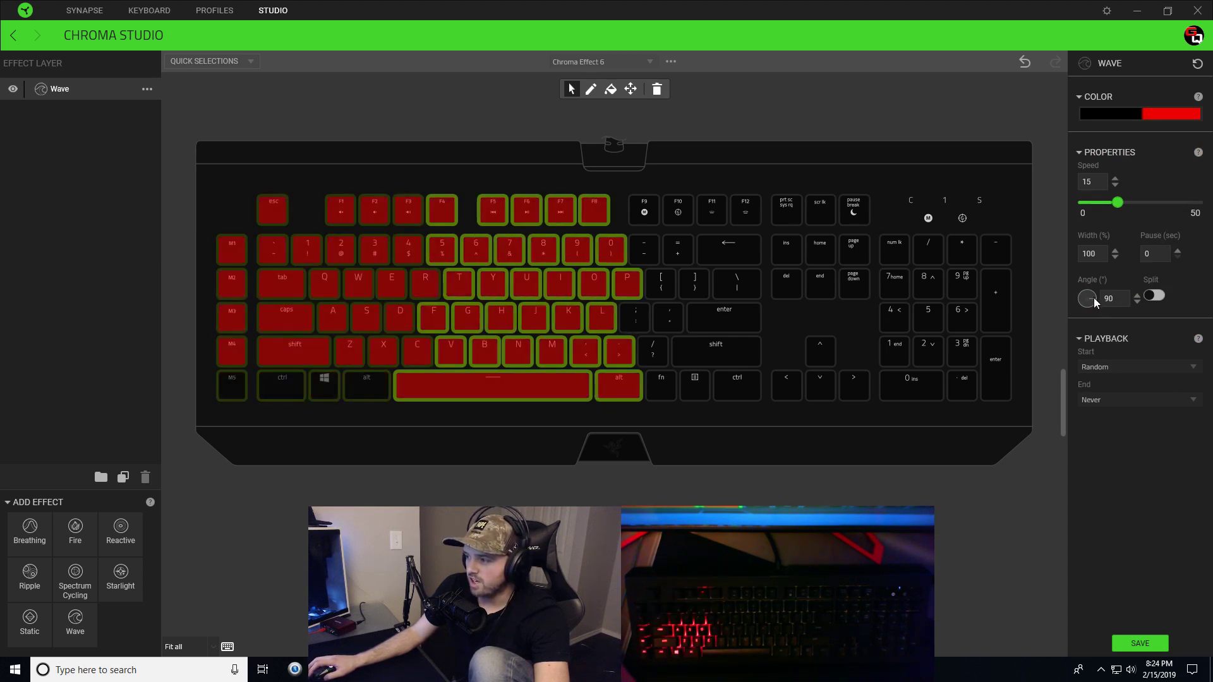
{"action": "left_click_drag", "start_coordinate": [1094, 299], "coordinate": [1090, 264]}
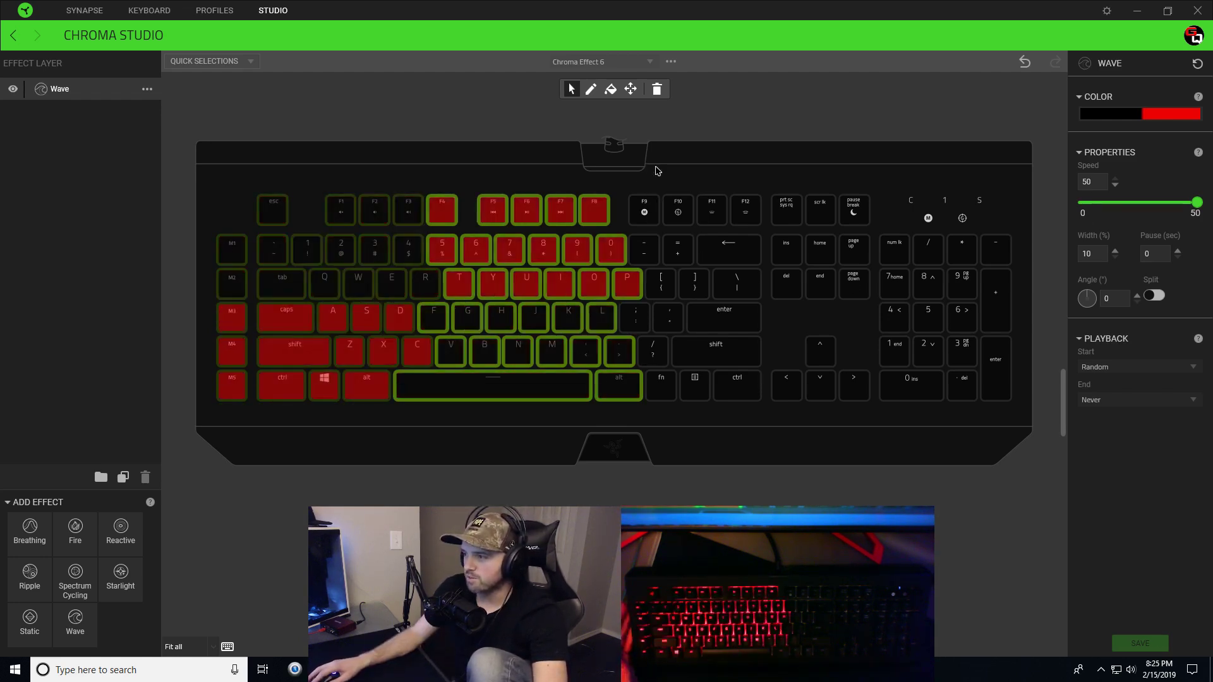
Step: Select the right-hand keys from F9 to the arrows, excluding P, and apply the black-red pattern
{"action": "left_click_drag", "start_coordinate": [640, 170], "coordinate": [832, 427]}
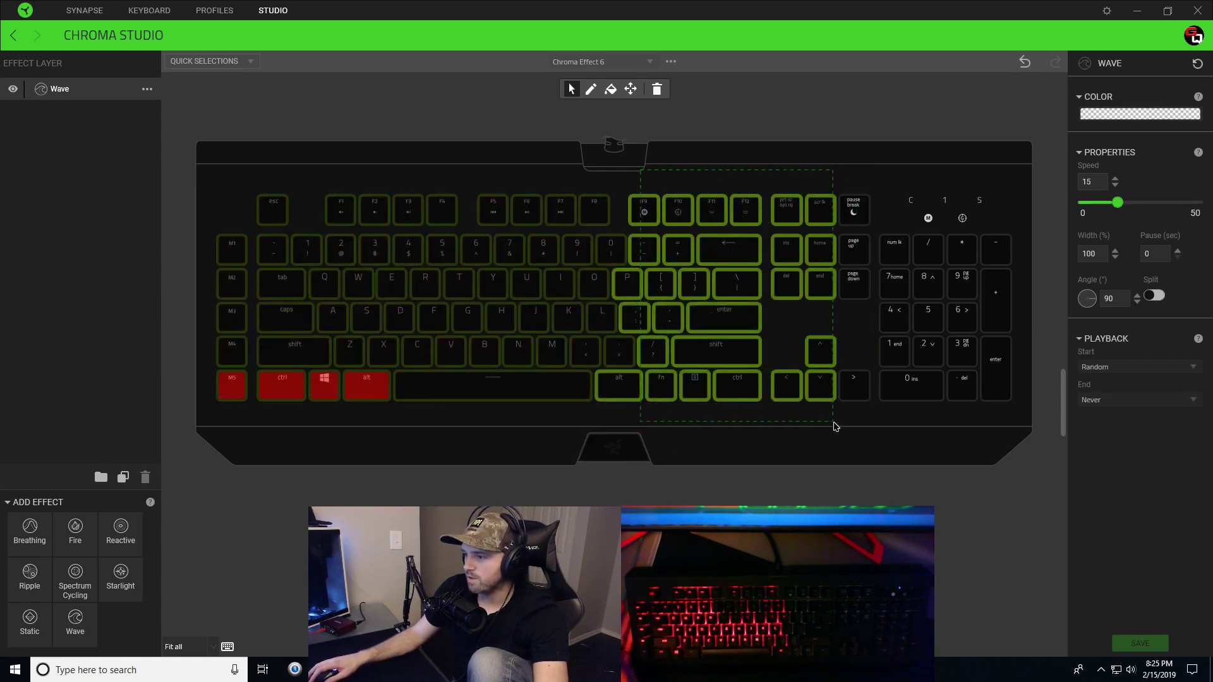
{"action": "left_click_drag", "start_coordinate": [836, 420], "coordinate": [836, 419]}
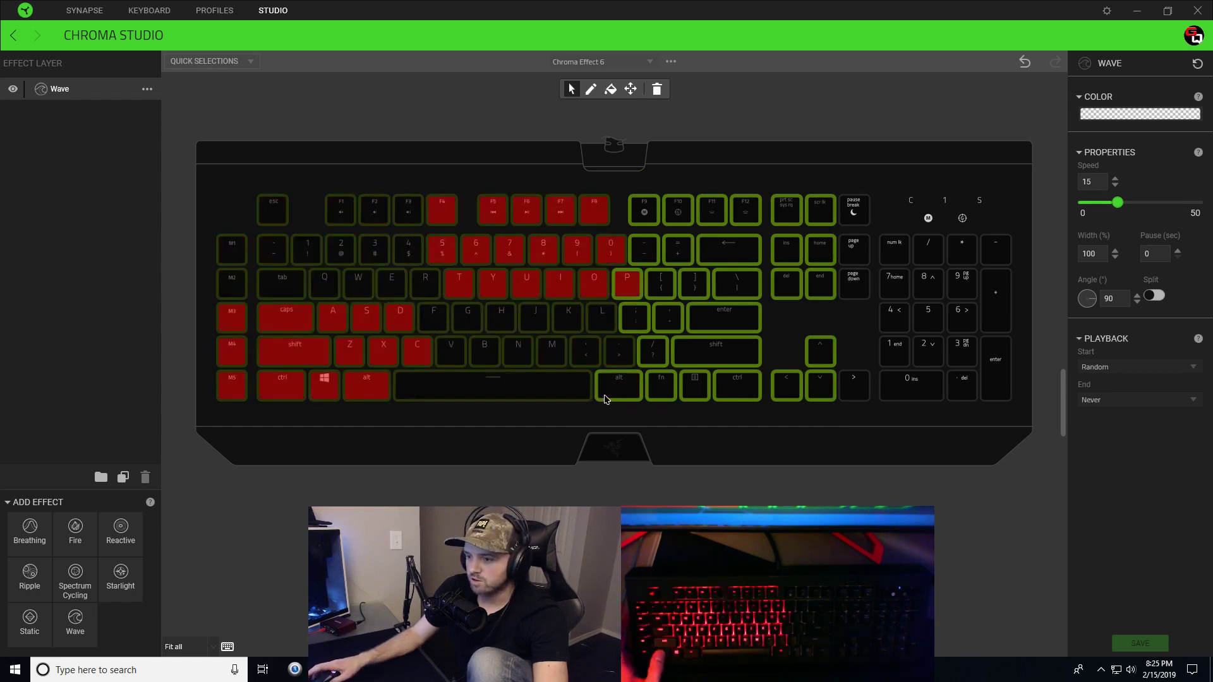
{"action": "left_click", "coordinate": [633, 291]}
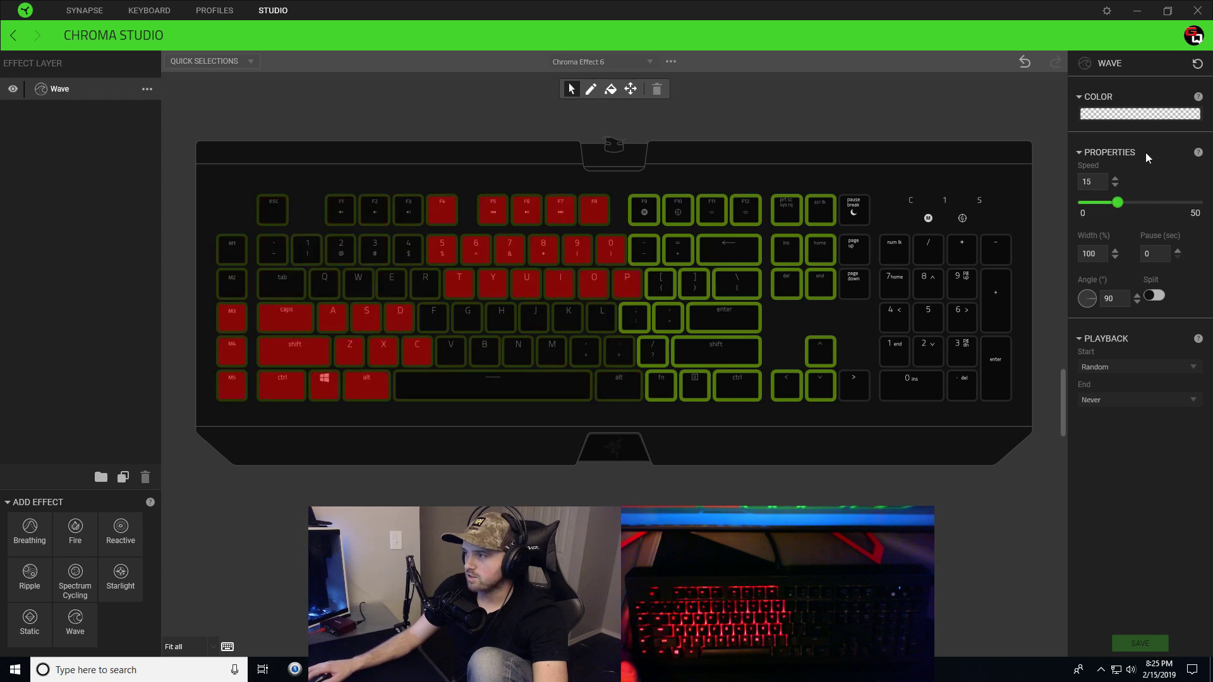
{"action": "left_click", "coordinate": [1155, 115]}
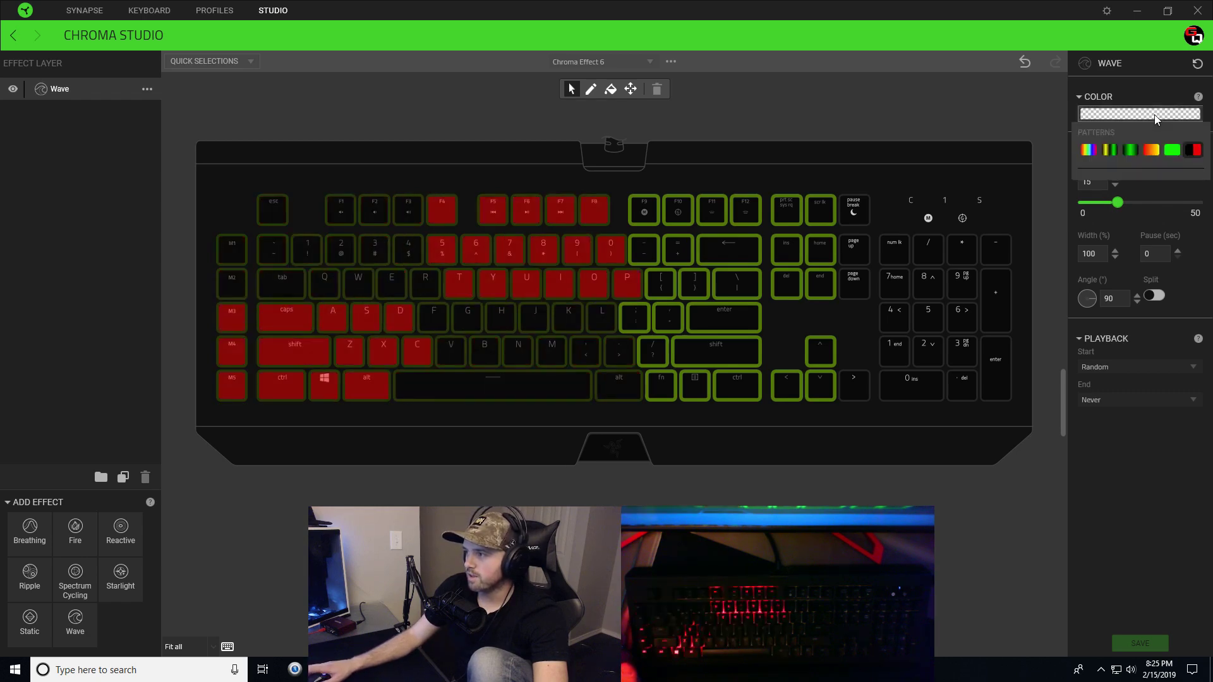
{"action": "left_click", "coordinate": [1195, 152]}
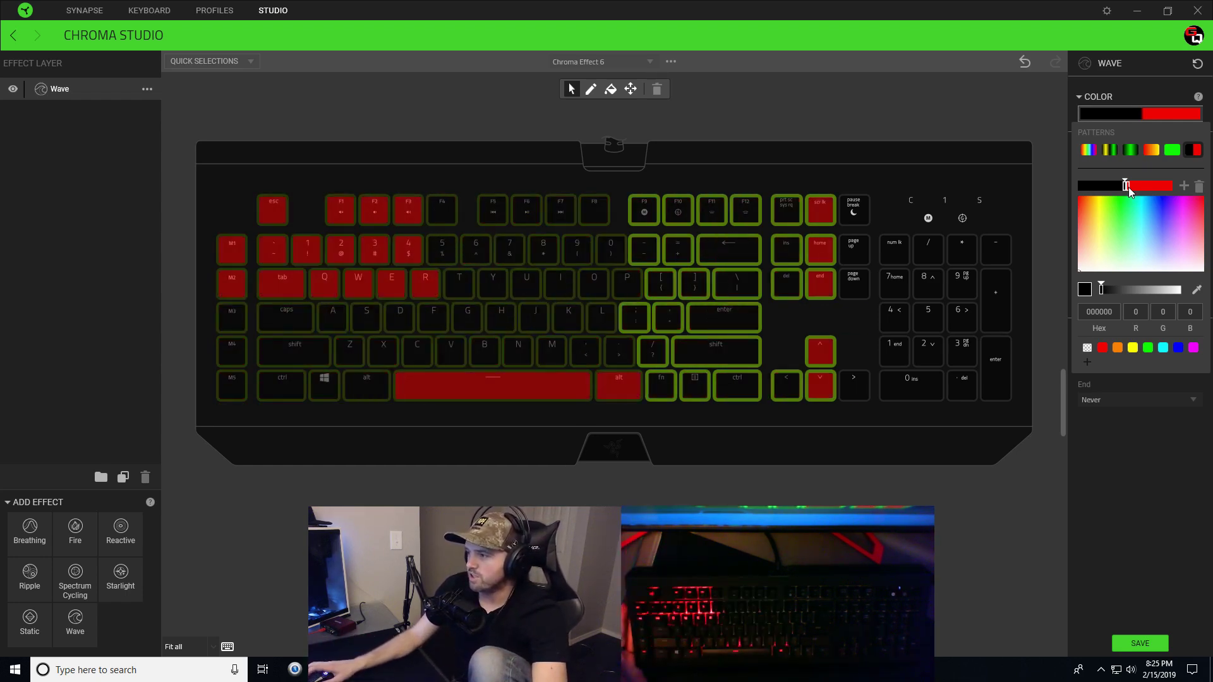
Step: Recolour the gradient so it runs from pure blue to black
{"action": "left_click_drag", "start_coordinate": [1129, 187], "coordinate": [1124, 188]}
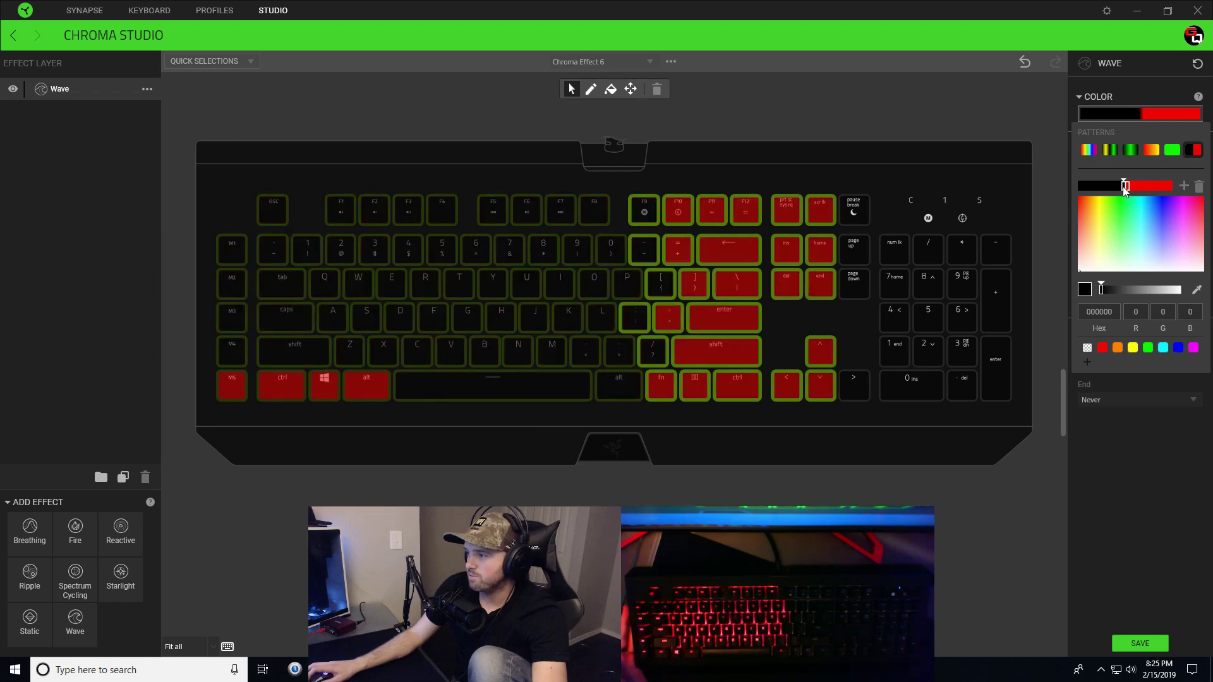
{"action": "left_click", "coordinate": [1179, 349]}
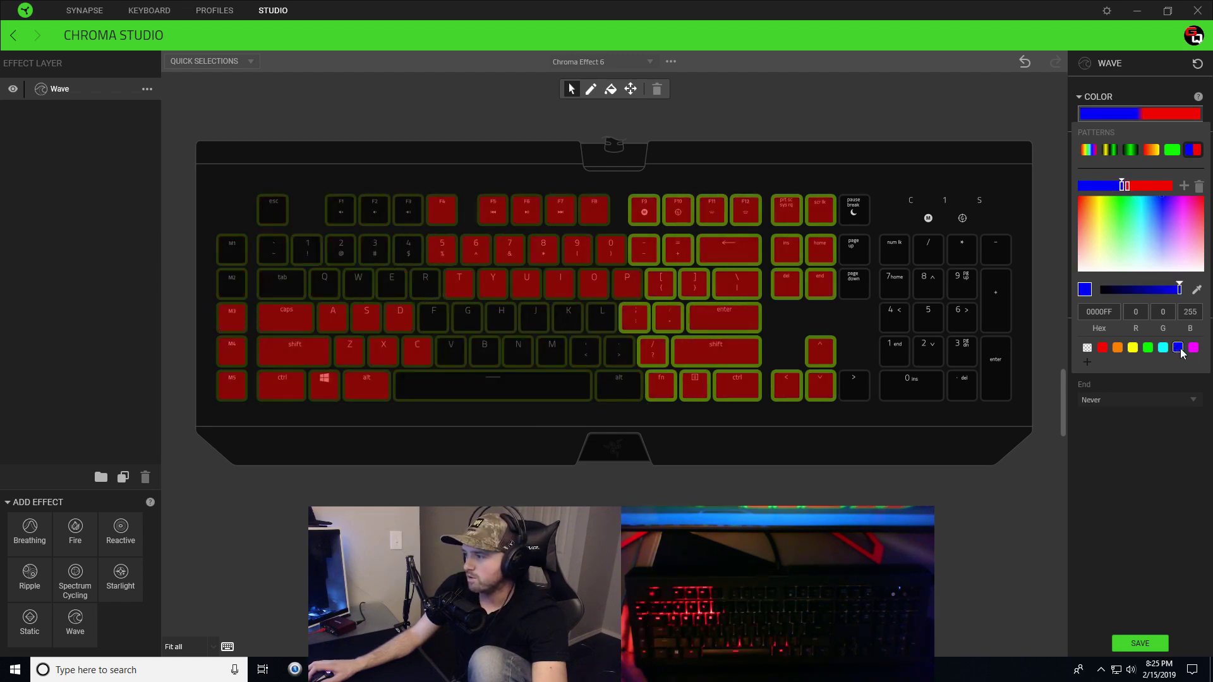
{"action": "left_click", "coordinate": [1128, 187]}
{"action": "left_click", "coordinate": [1107, 291]}
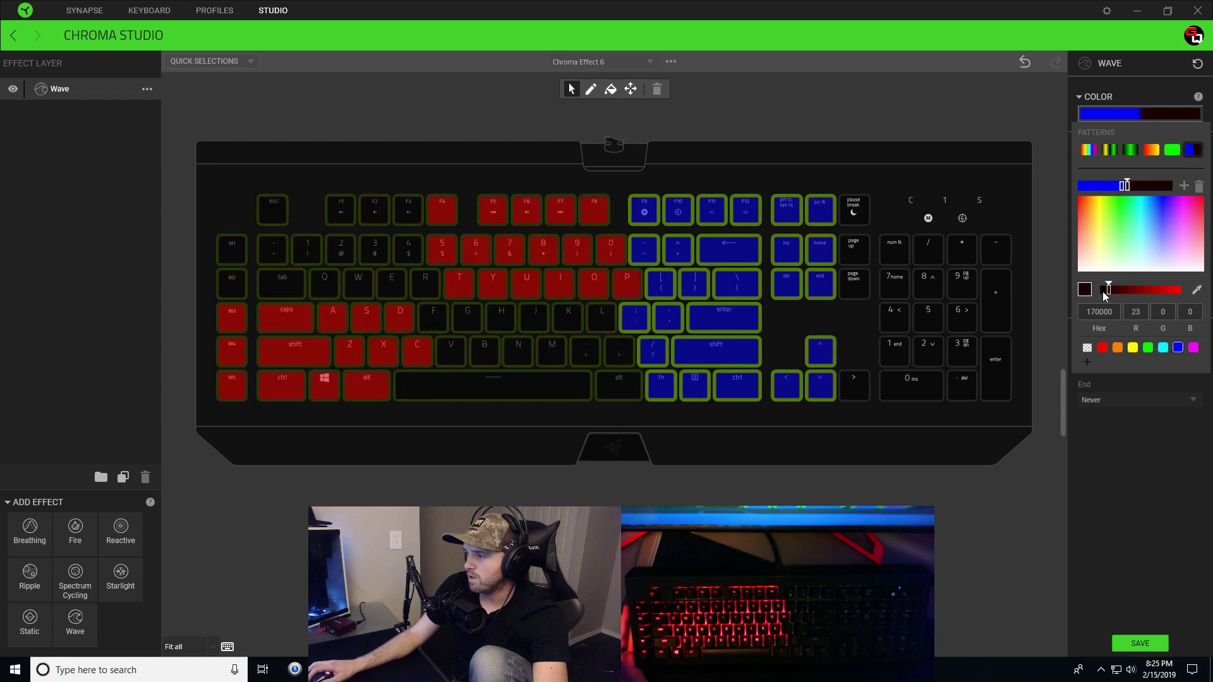
{"action": "left_click_drag", "start_coordinate": [1105, 291], "coordinate": [1099, 290]}
{"action": "left_click", "coordinate": [1165, 510]}
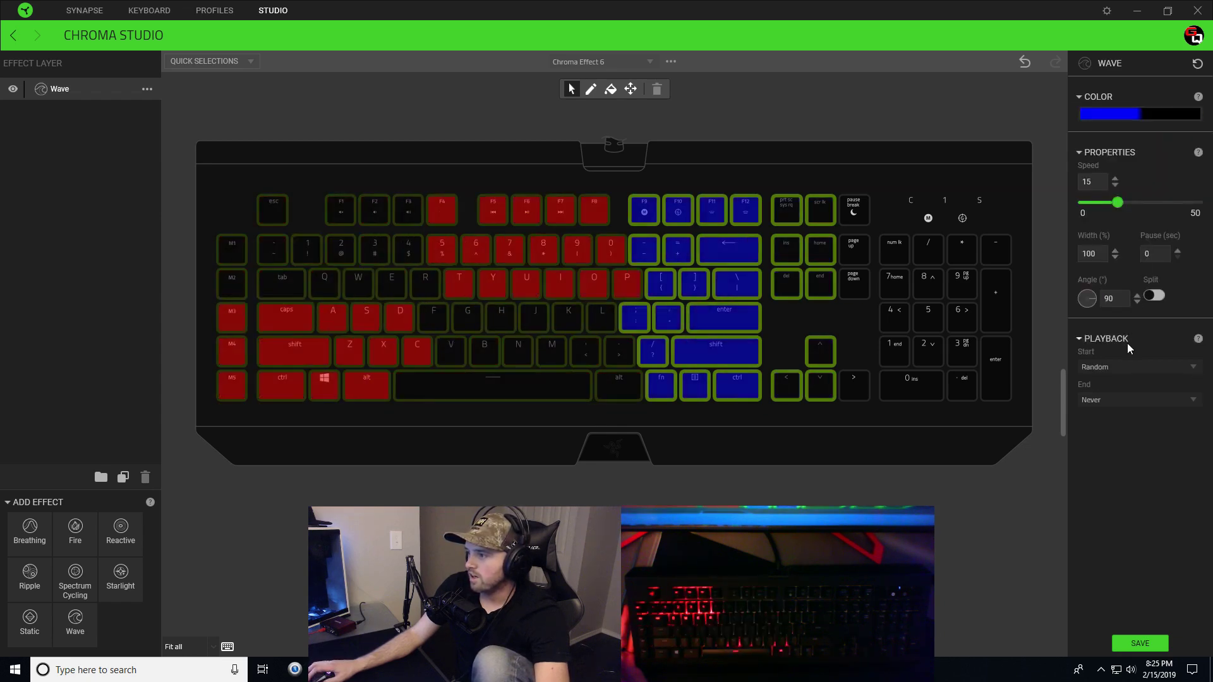
Step: Set the wave angle to 0 and width to 10, then save the effect
{"action": "left_click_drag", "start_coordinate": [1093, 302], "coordinate": [1083, 268]}
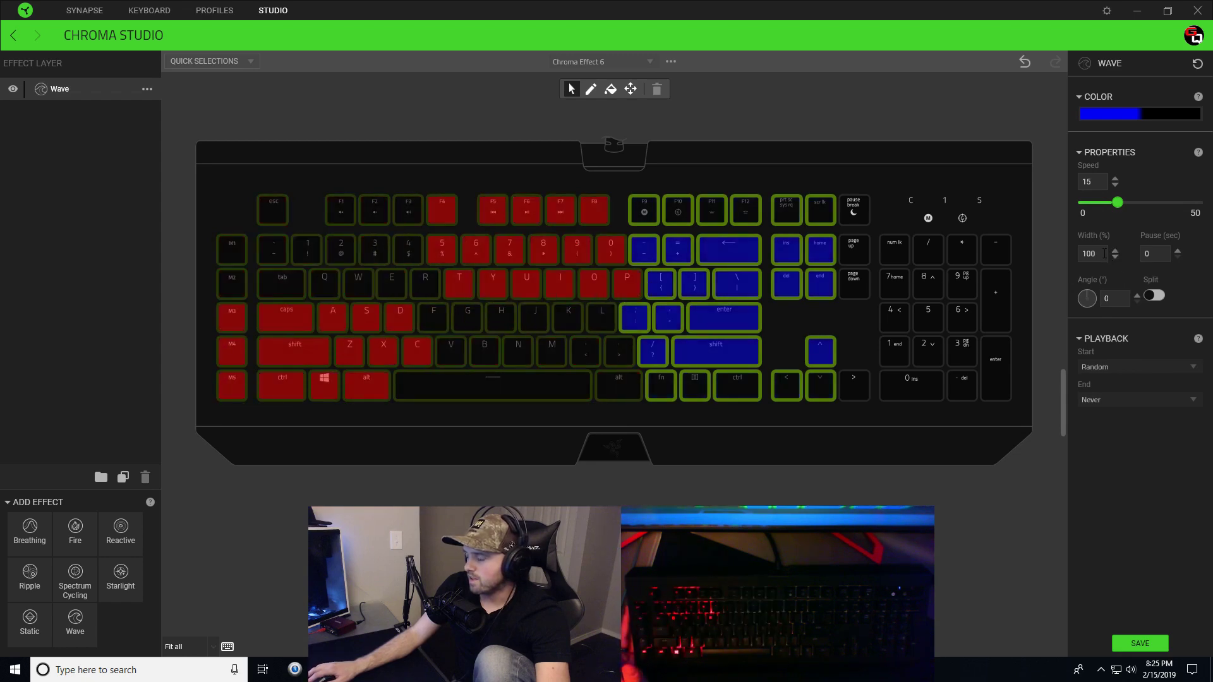
{"action": "type", "text": "10"}
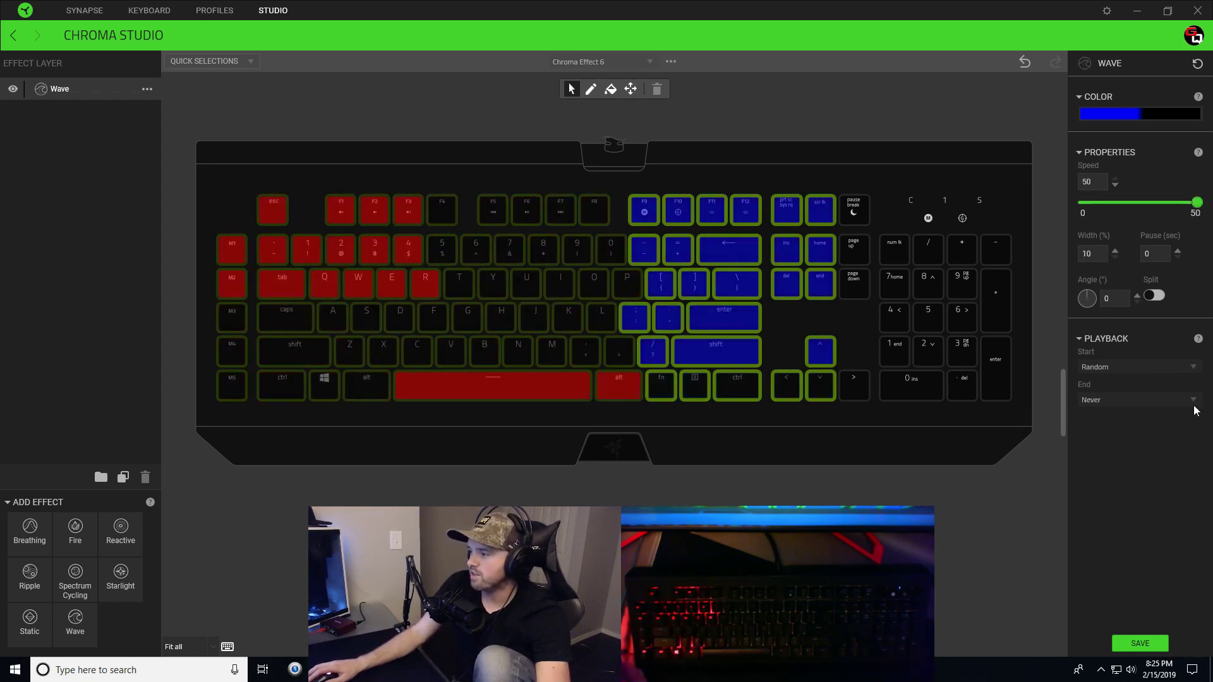
{"action": "left_click", "coordinate": [1141, 643]}
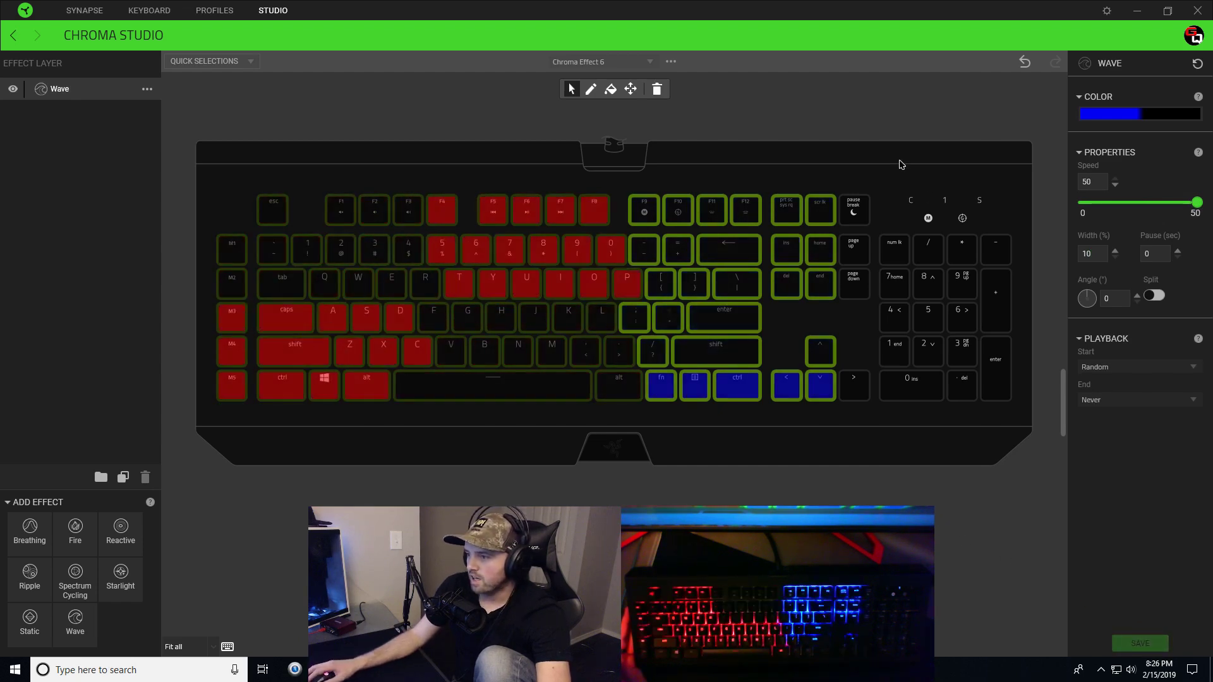
Step: Select the numpad keys and give them a black-to-blue wave gradient
{"action": "left_click_drag", "start_coordinate": [917, 297], "coordinate": [1013, 449]}
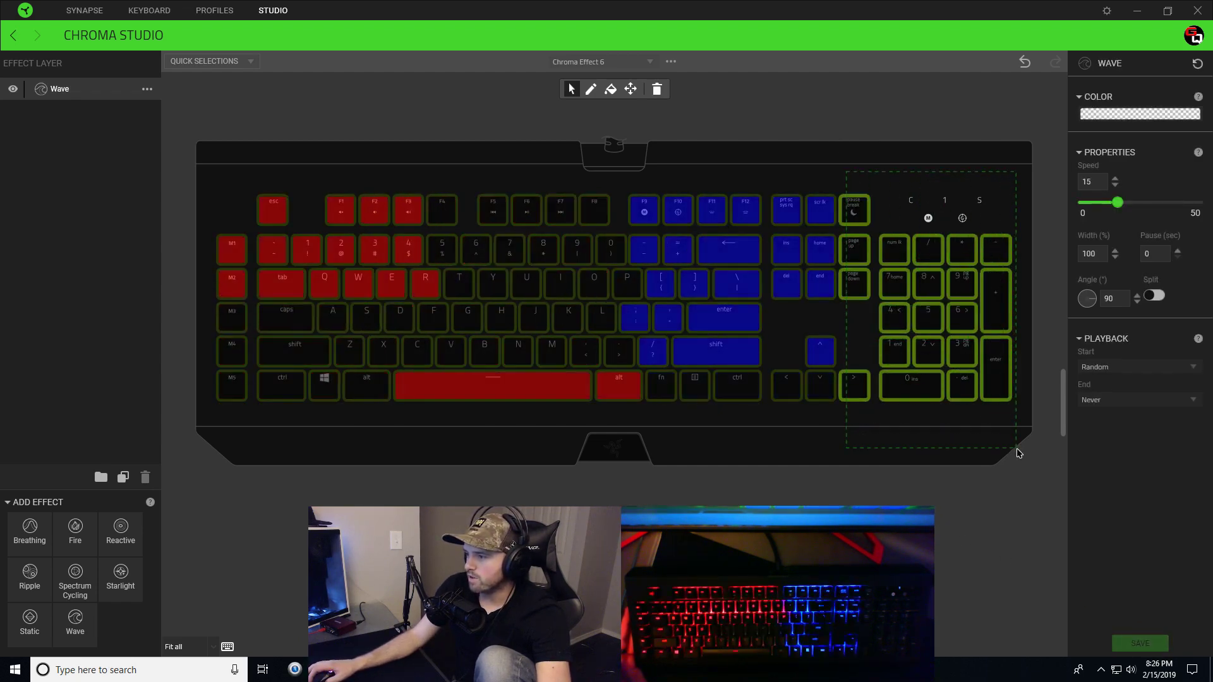
{"action": "left_click", "coordinate": [1160, 116]}
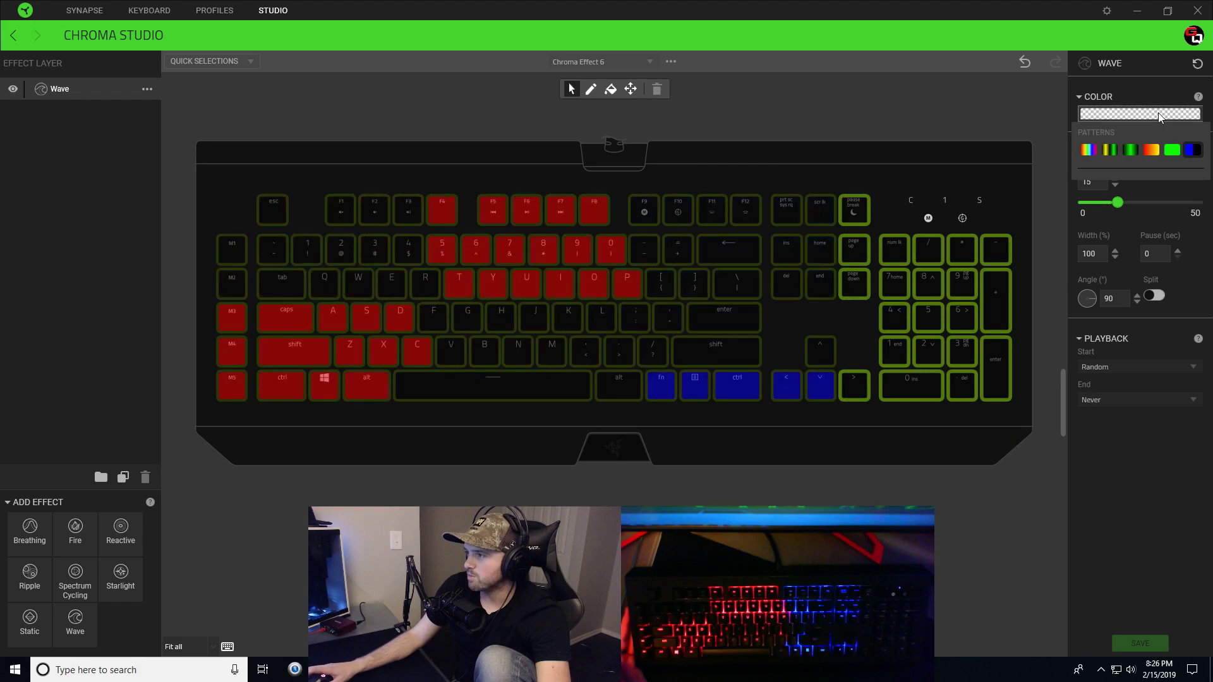
{"action": "left_click", "coordinate": [1195, 151]}
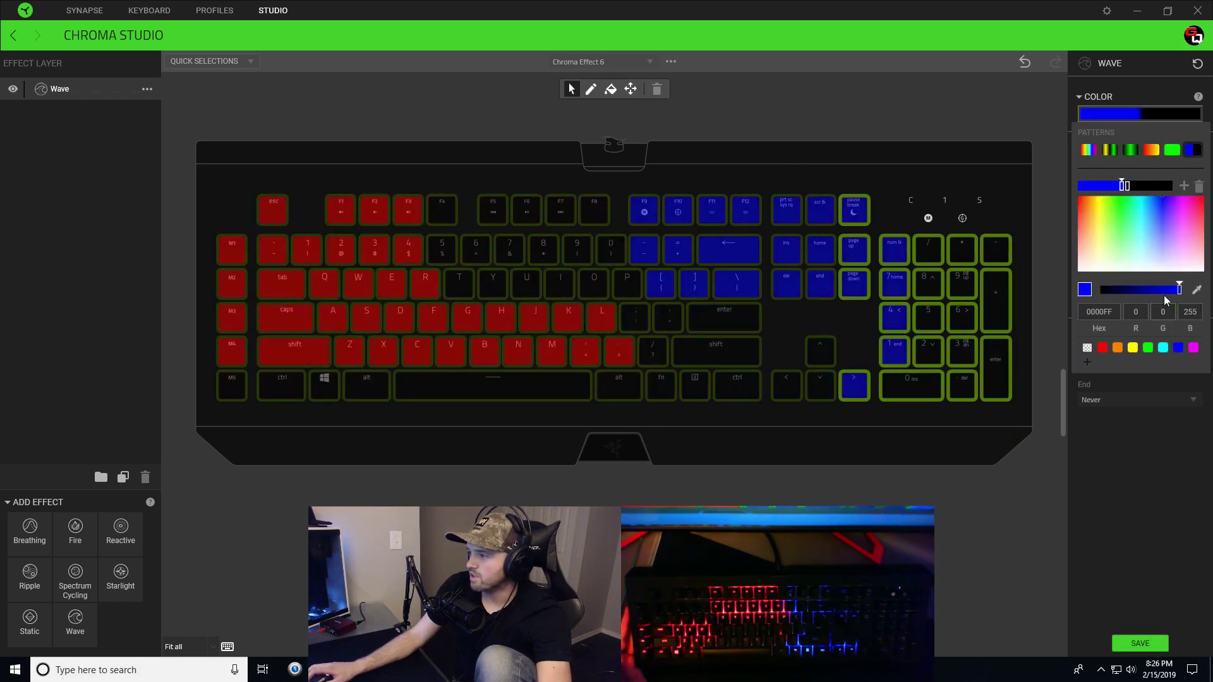
{"action": "left_click_drag", "start_coordinate": [1150, 294], "coordinate": [1102, 290]}
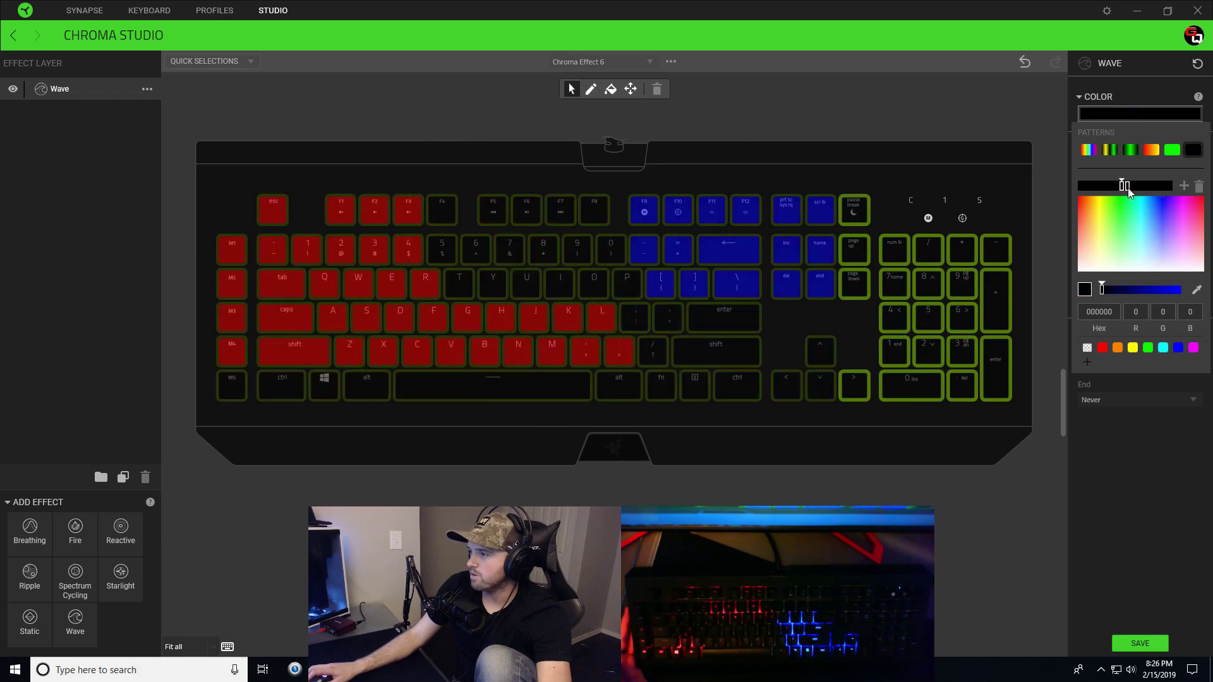
{"action": "left_click_drag", "start_coordinate": [1124, 290], "coordinate": [1194, 291]}
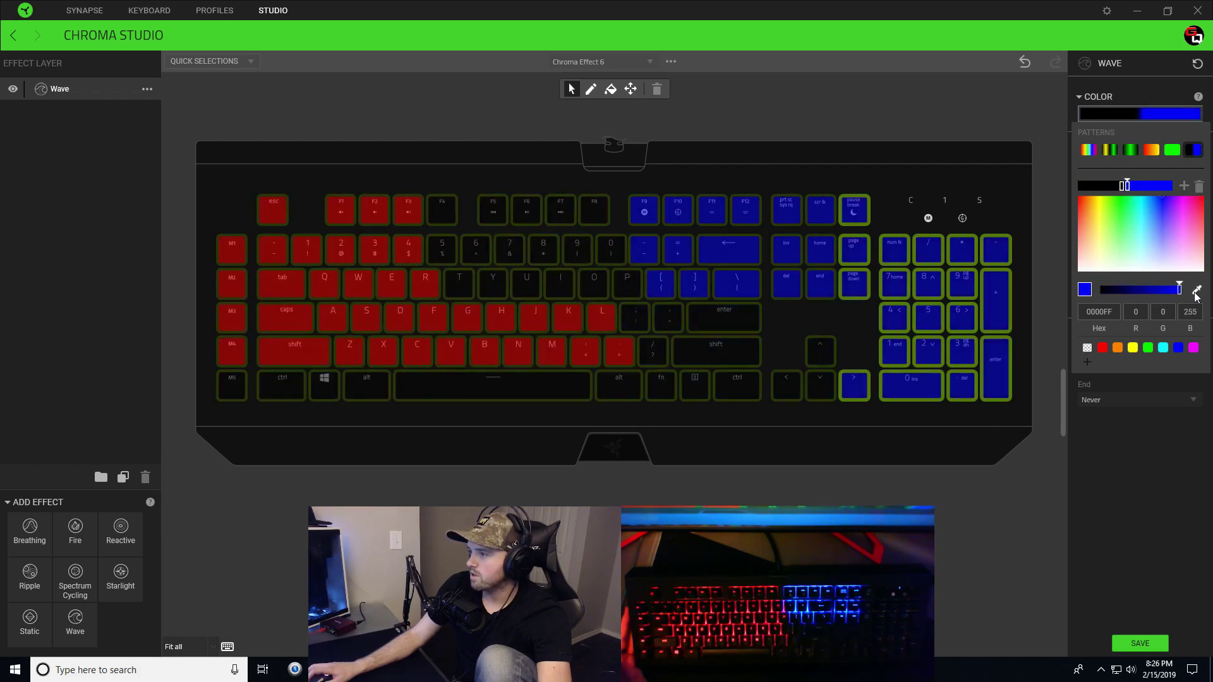
{"action": "left_click", "coordinate": [1178, 351]}
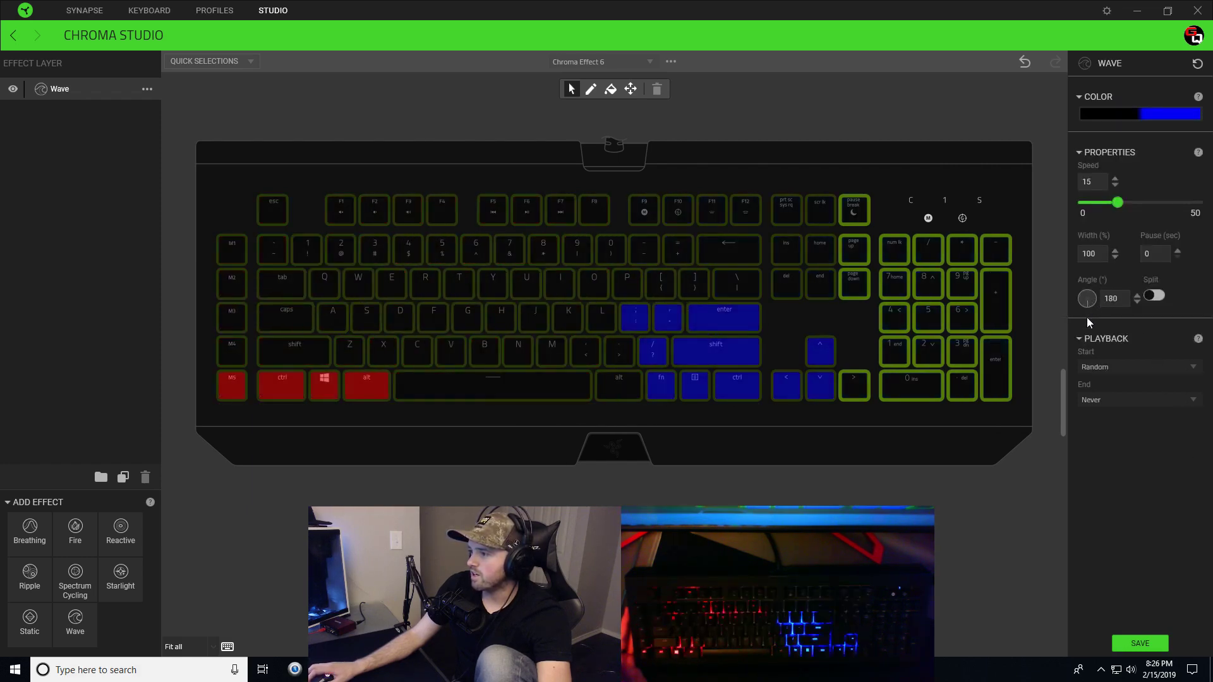
Step: Set the numpad wave to angle 180, width 10 and speed 50
{"action": "left_click_drag", "start_coordinate": [1086, 321], "coordinate": [1086, 334]}
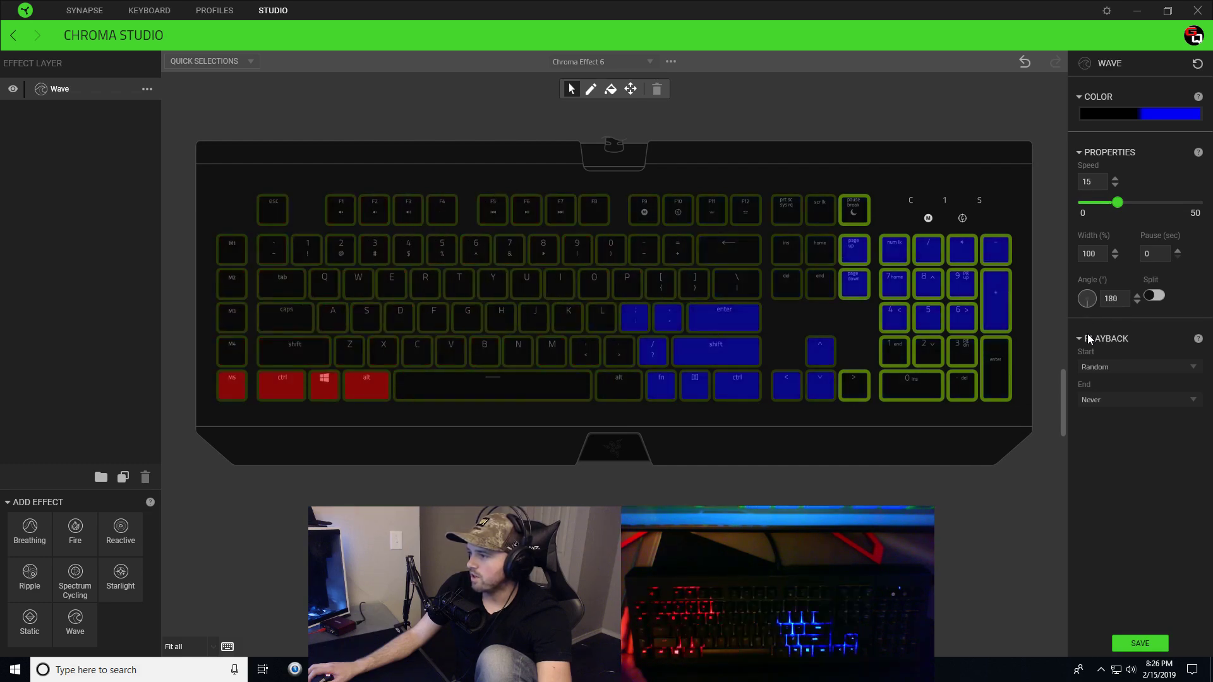
{"action": "double_click", "coordinate": [1075, 257]}
{"action": "type", "text": "1"}
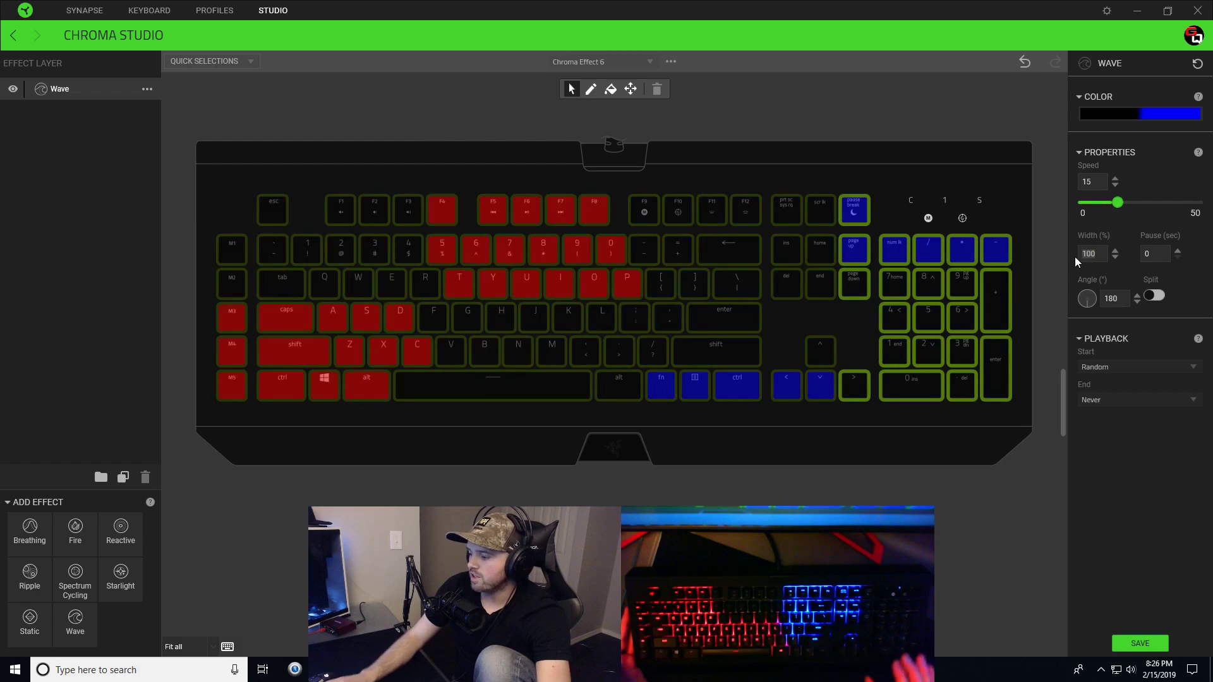
{"action": "type", "text": "0"}
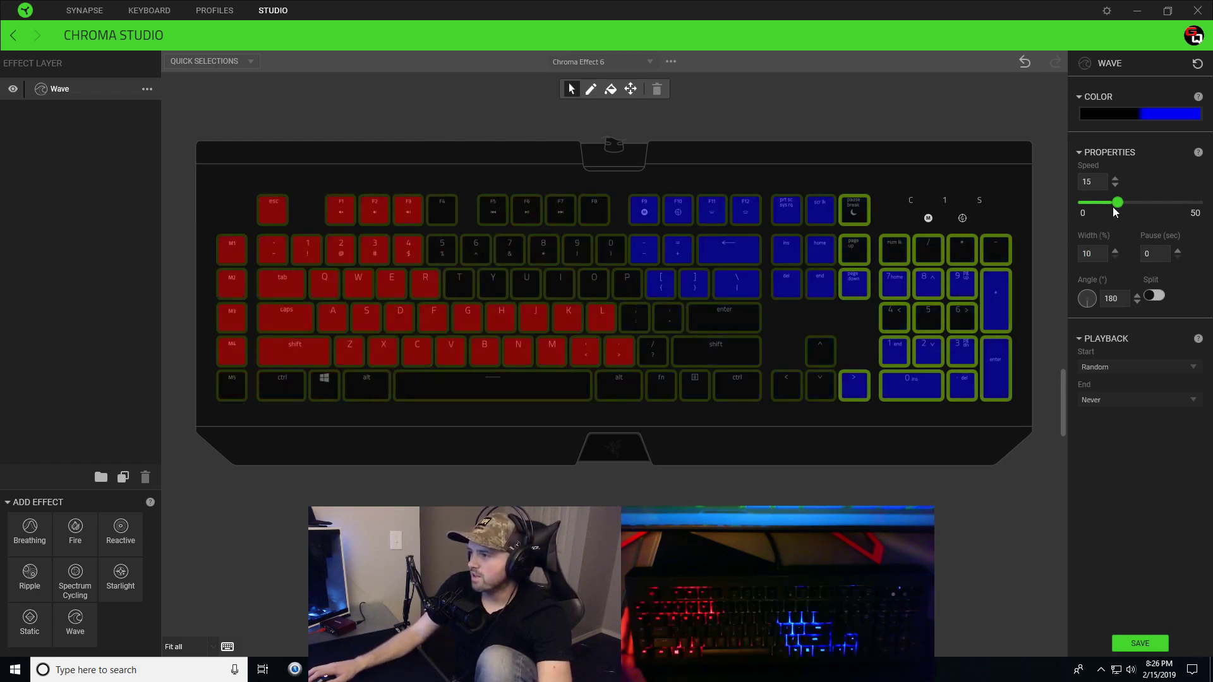
{"action": "left_click_drag", "start_coordinate": [1117, 203], "coordinate": [1149, 202]}
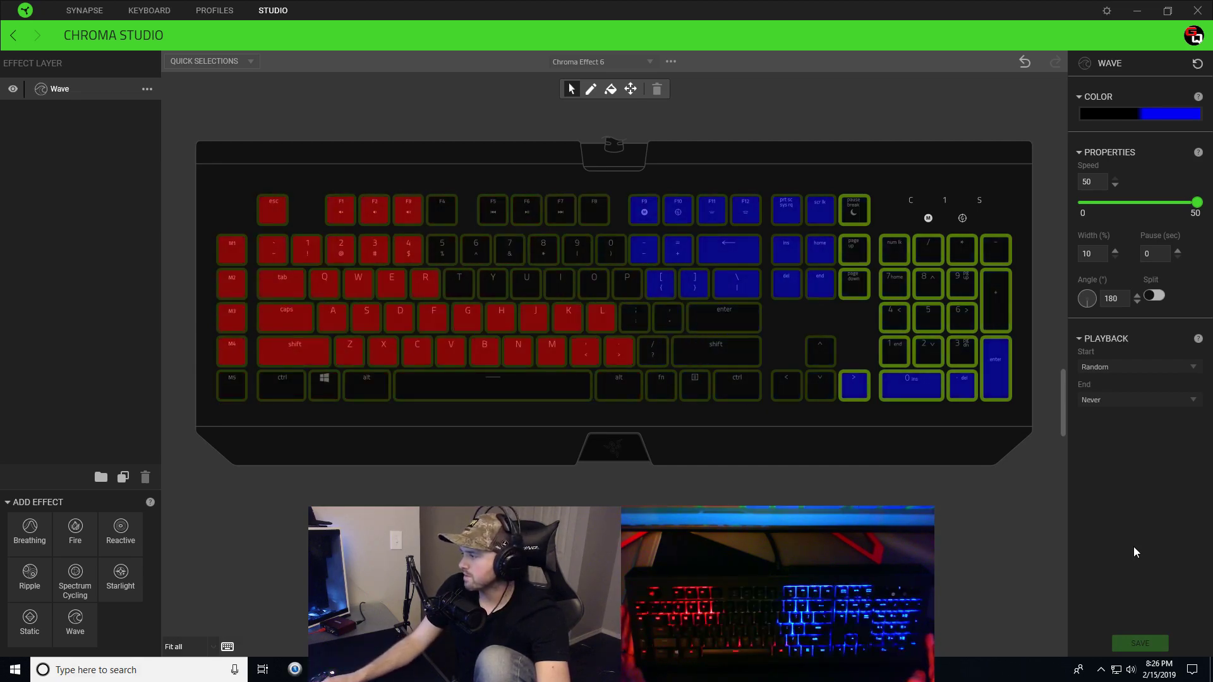
{"action": "left_click", "coordinate": [613, 488]}
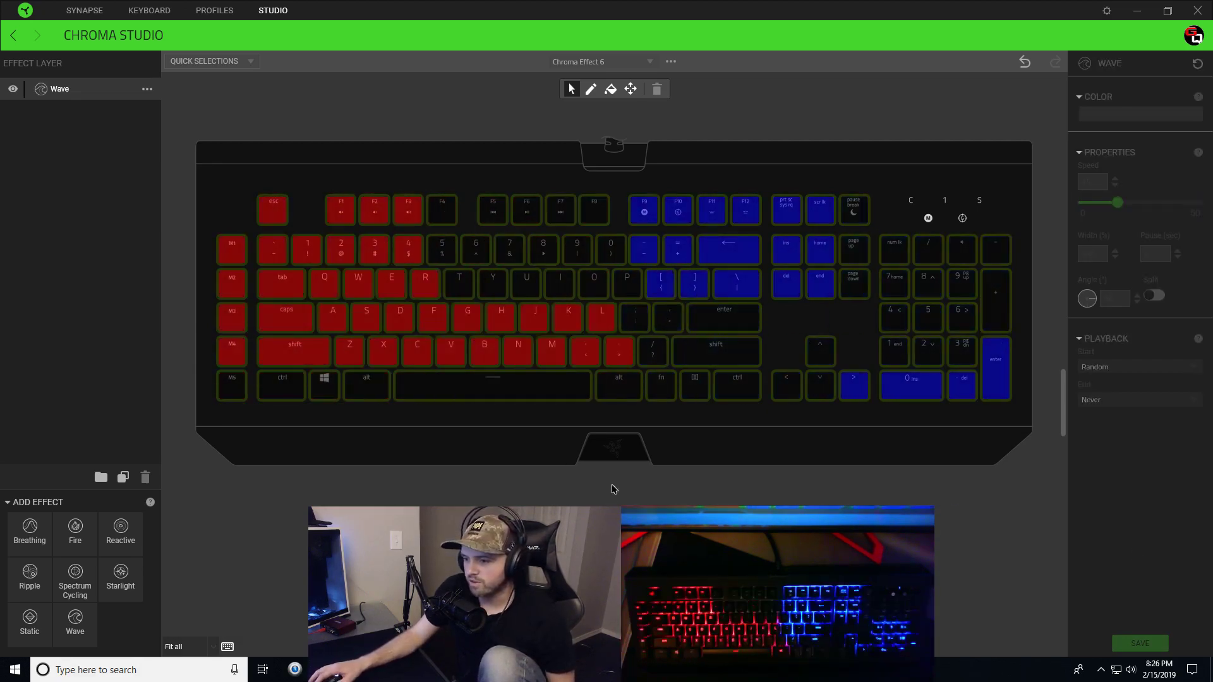
Step: Select the Razer logo zone and apply the rainbow colour pattern
{"action": "left_click", "coordinate": [642, 450]}
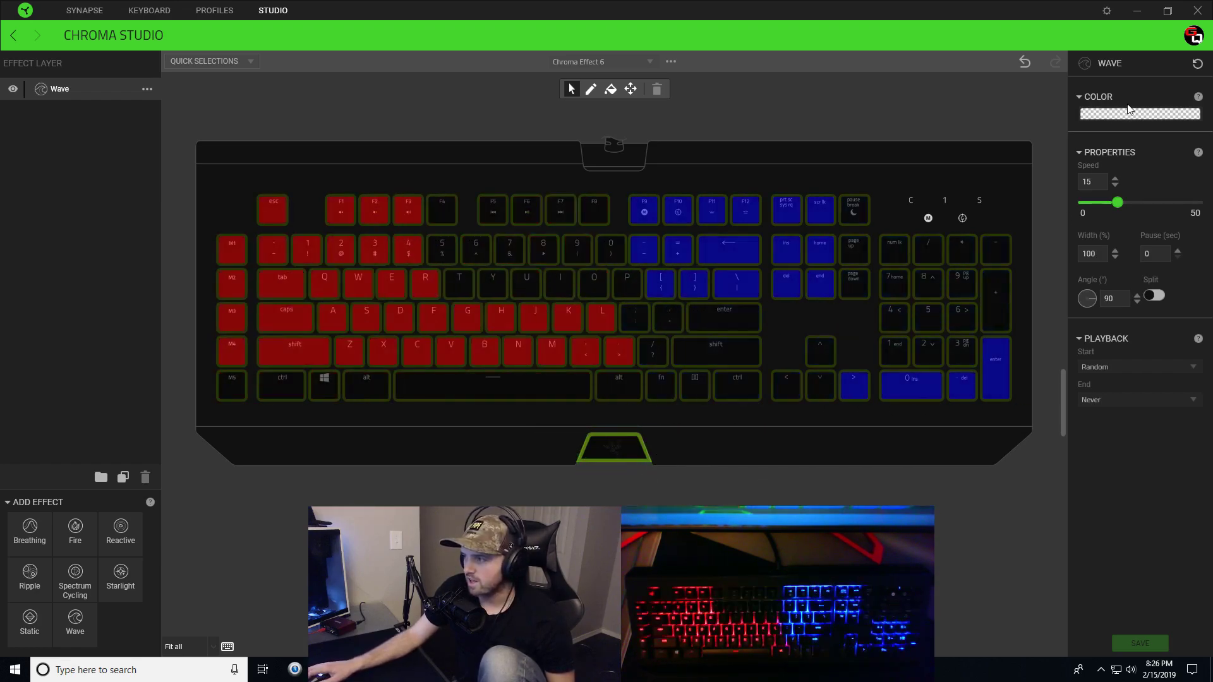
{"action": "left_click", "coordinate": [1129, 113]}
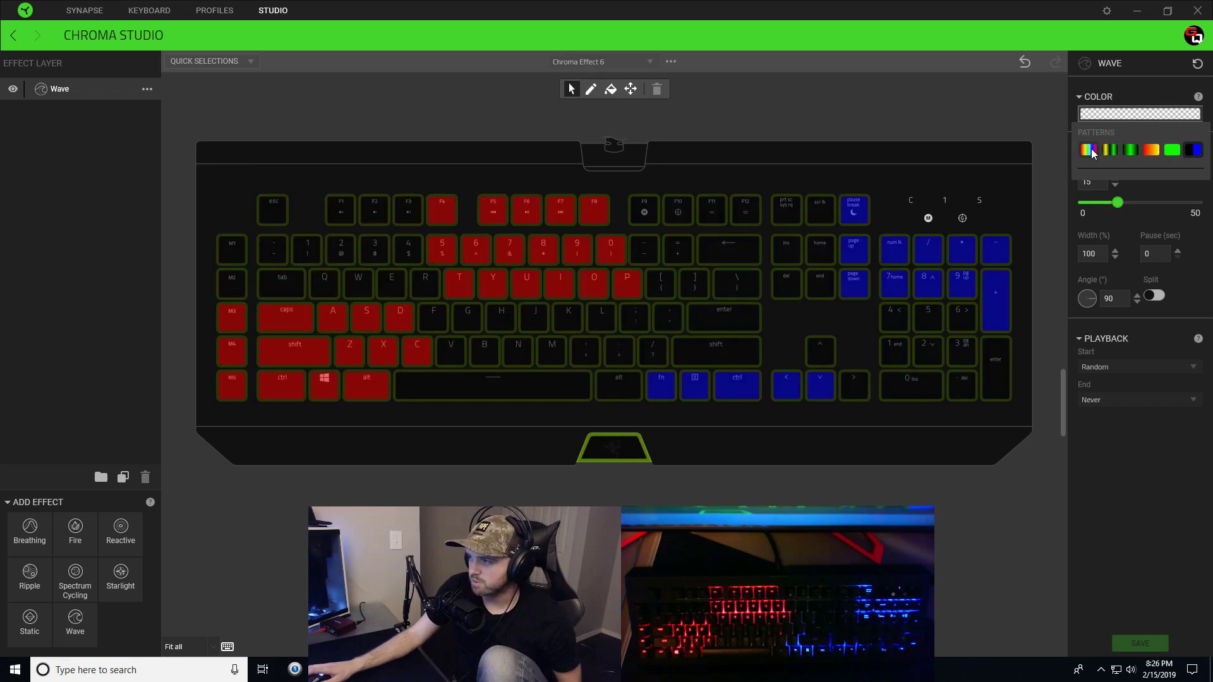
{"action": "left_click", "coordinate": [1089, 149]}
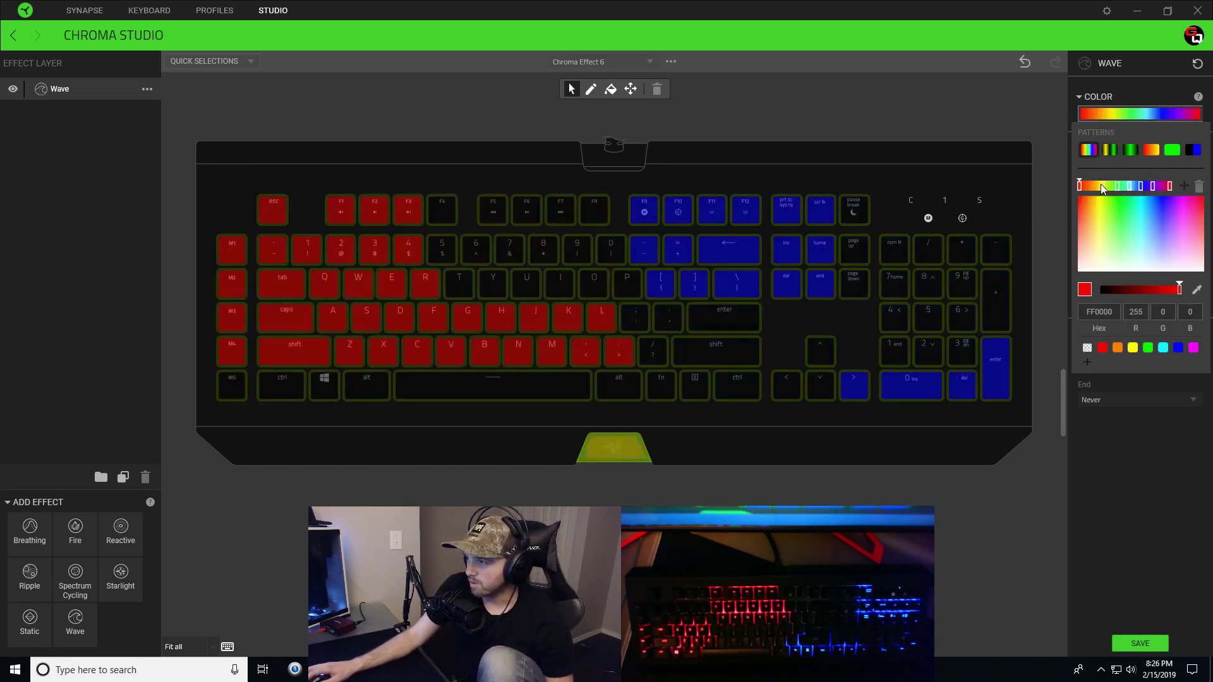
Step: Recolour the logo gradient stops to alternate blue and red across stops two to six
{"action": "left_click", "coordinate": [1103, 185]}
{"action": "left_click", "coordinate": [1179, 347]}
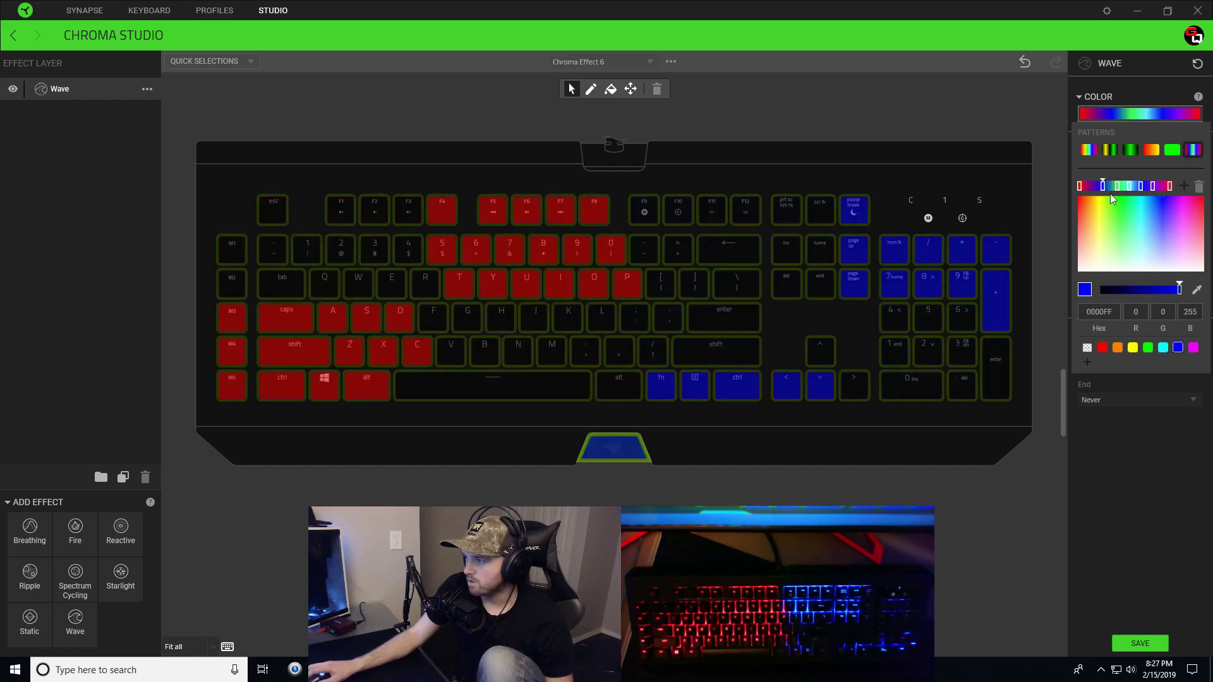
{"action": "left_click", "coordinate": [1117, 185]}
{"action": "left_click", "coordinate": [1103, 347]}
{"action": "left_click", "coordinate": [1129, 186]}
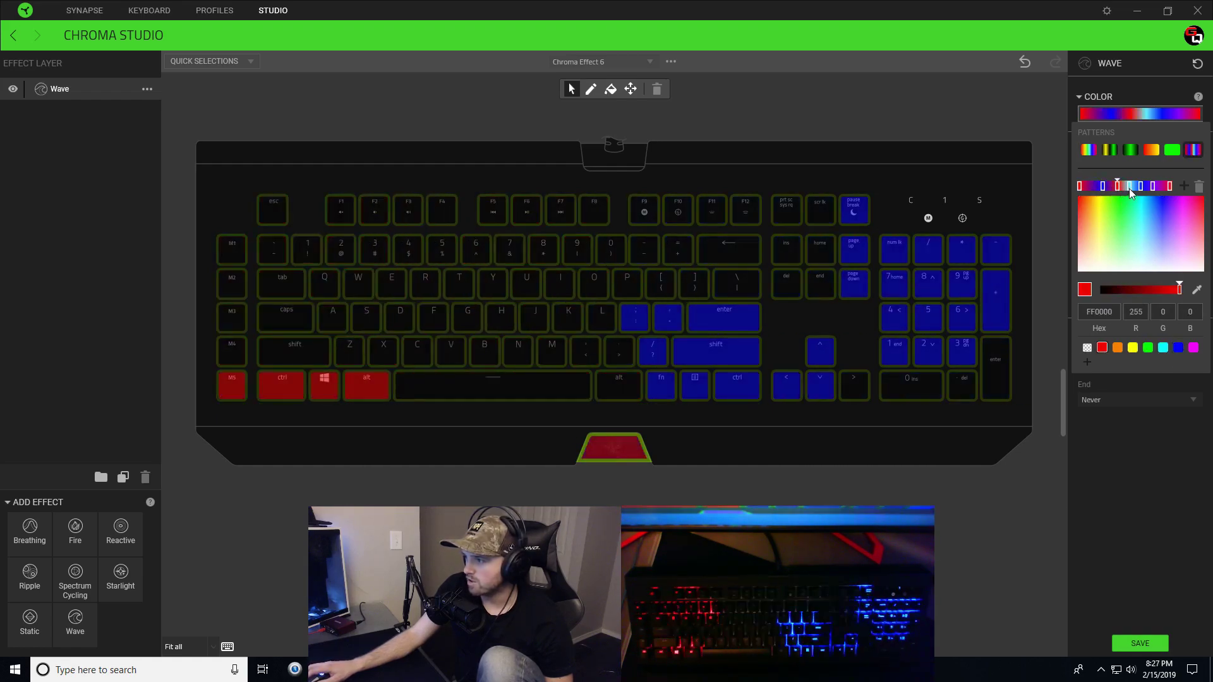
{"action": "left_click", "coordinate": [1179, 347]}
{"action": "left_click", "coordinate": [1141, 186]}
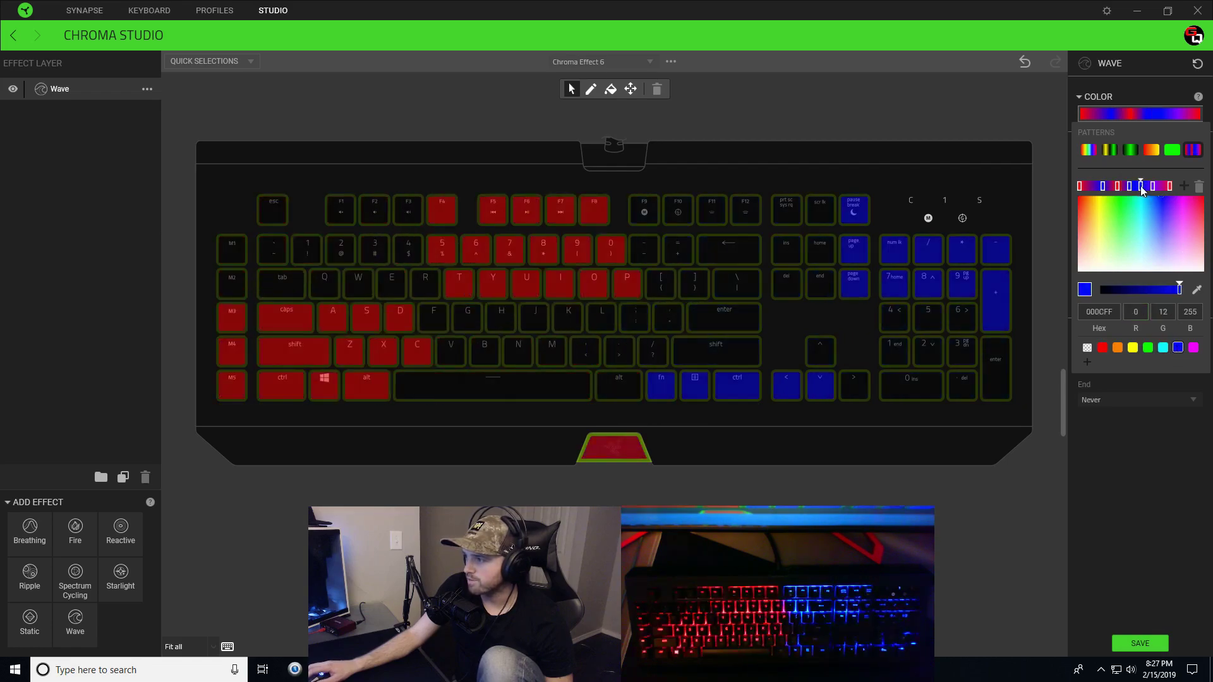
{"action": "left_click", "coordinate": [1103, 348]}
{"action": "left_click", "coordinate": [1153, 185]}
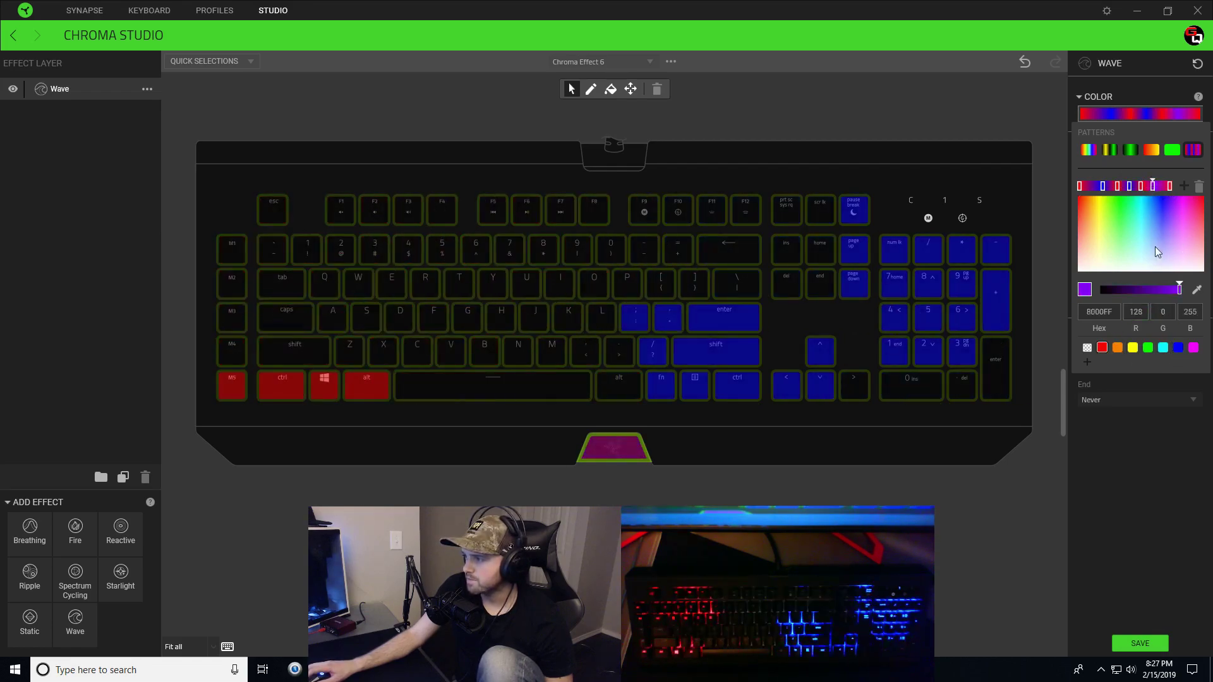
{"action": "left_click", "coordinate": [1178, 347]}
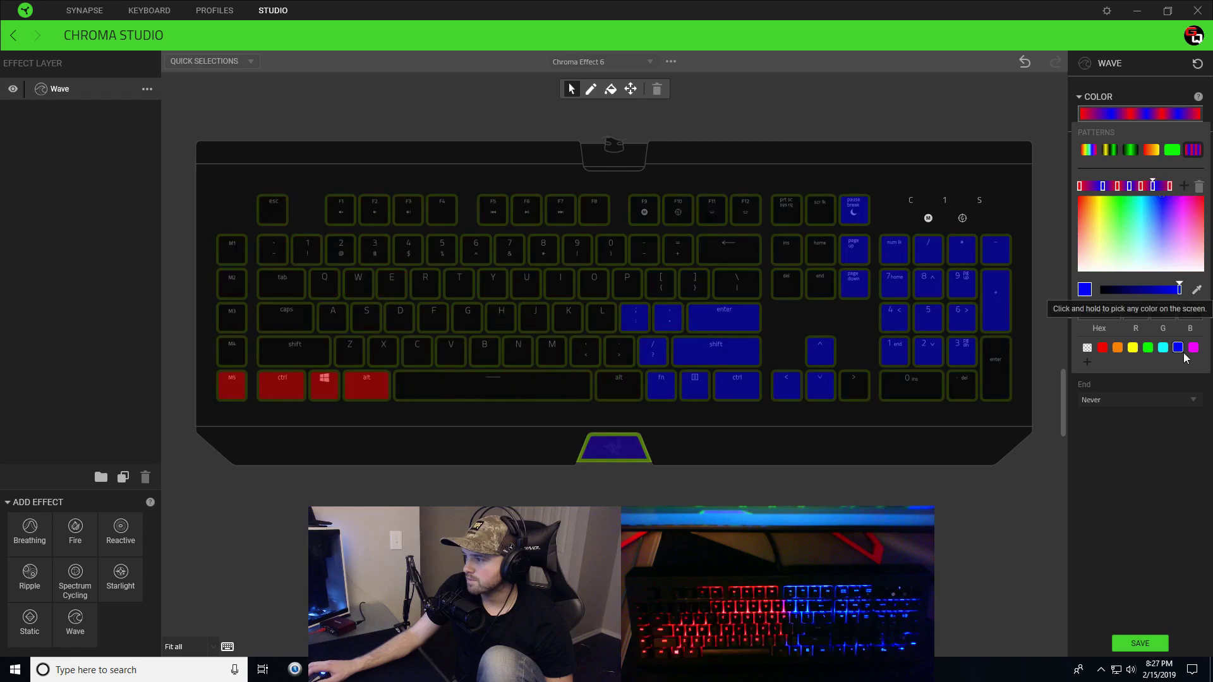
{"action": "left_click", "coordinate": [1174, 421]}
Step: Set the logo wave to speed 50, width 10 and angle 81, then save the effect
{"action": "left_click_drag", "start_coordinate": [1124, 203], "coordinate": [1197, 203]}
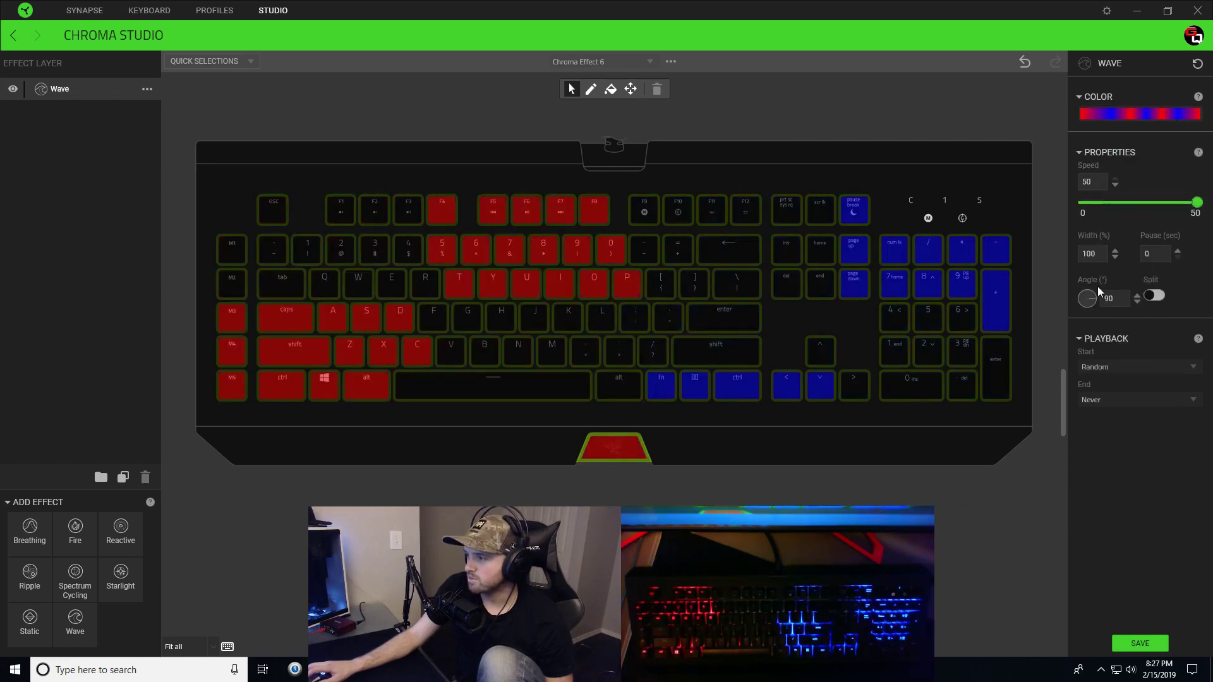
{"action": "left_click", "coordinate": [1097, 253]}
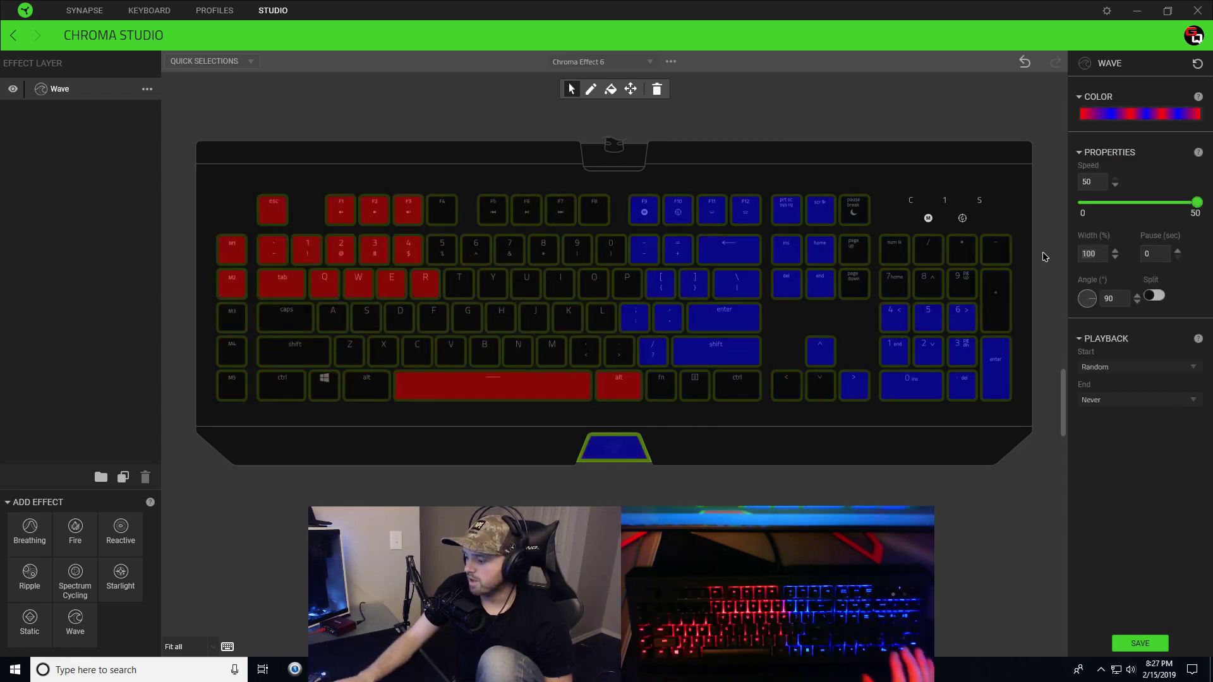
{"action": "key", "text": "BackSpace"}
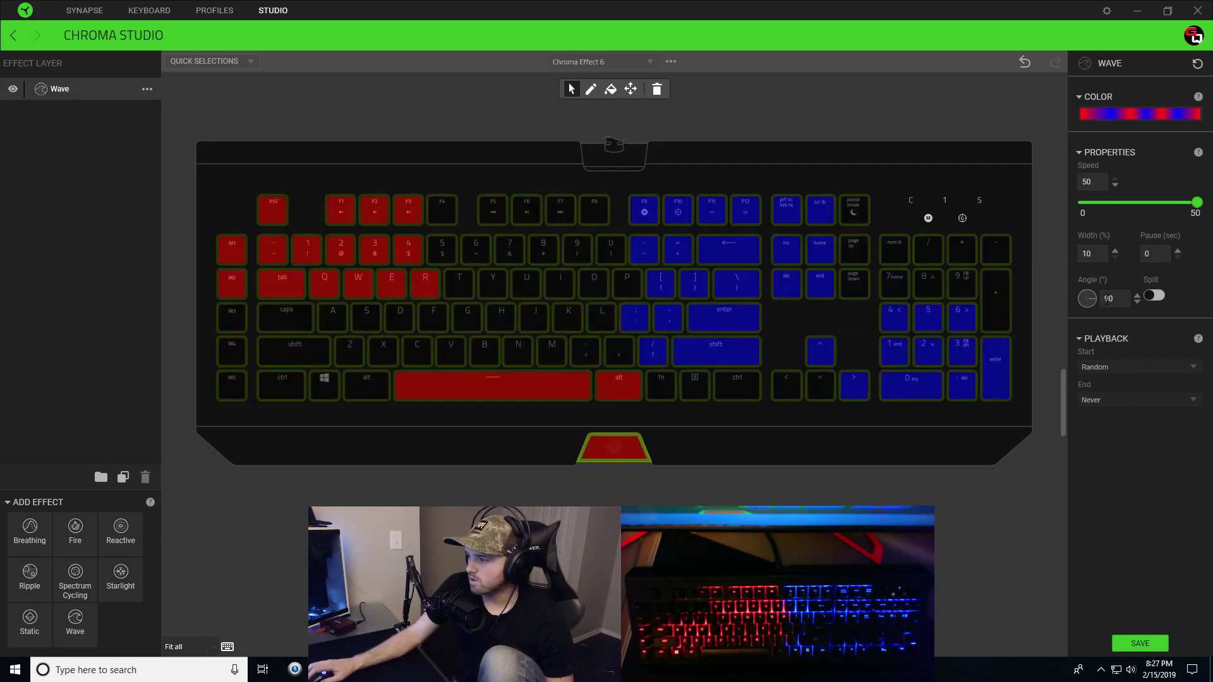
{"action": "left_click_drag", "start_coordinate": [1092, 298], "coordinate": [1050, 302]}
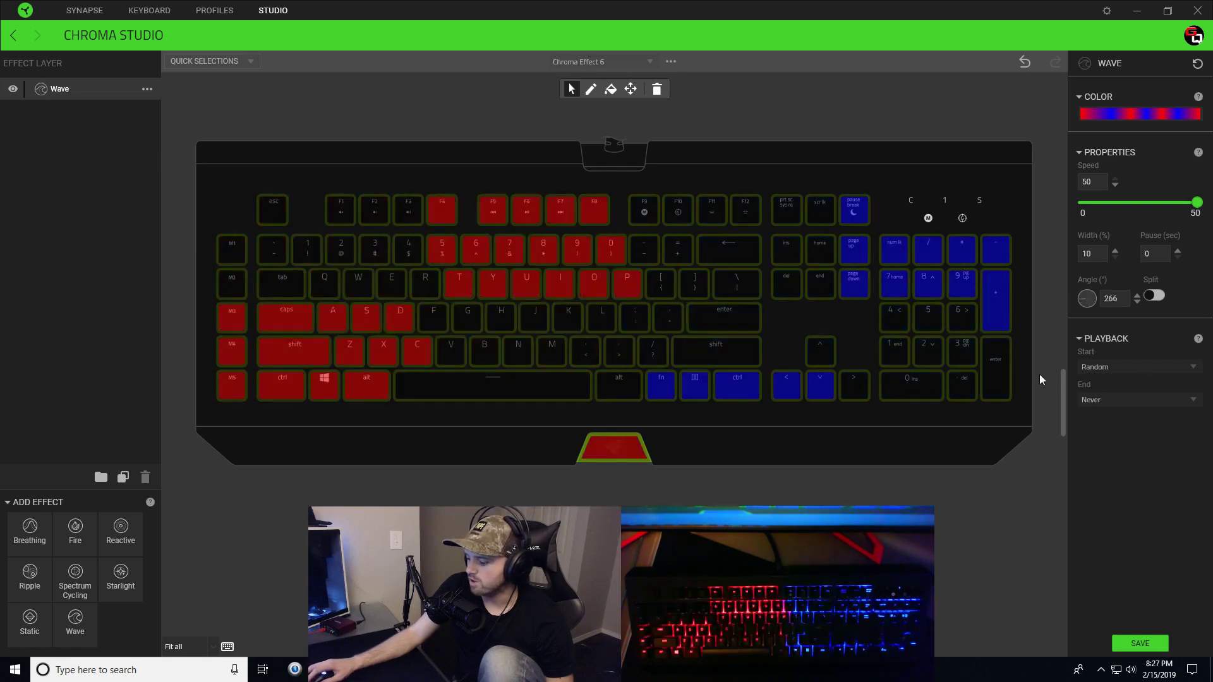
{"action": "left_click_drag", "start_coordinate": [1040, 374], "coordinate": [1157, 295]}
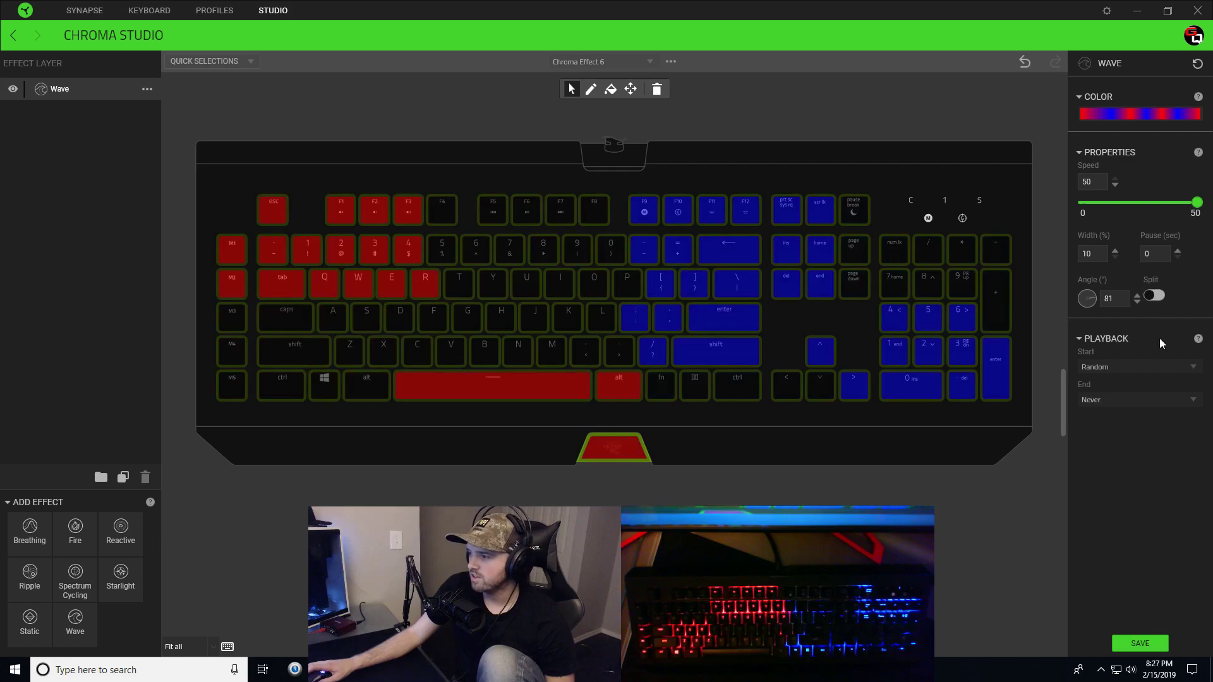
{"action": "left_click", "coordinate": [1155, 647]}
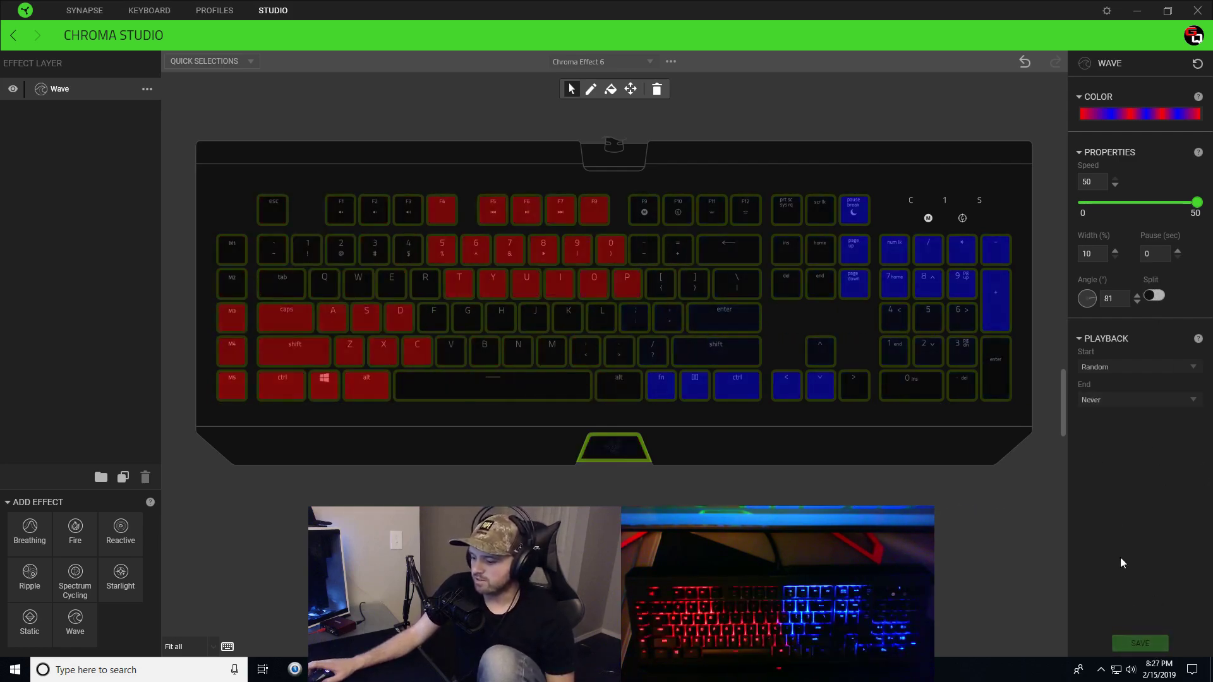